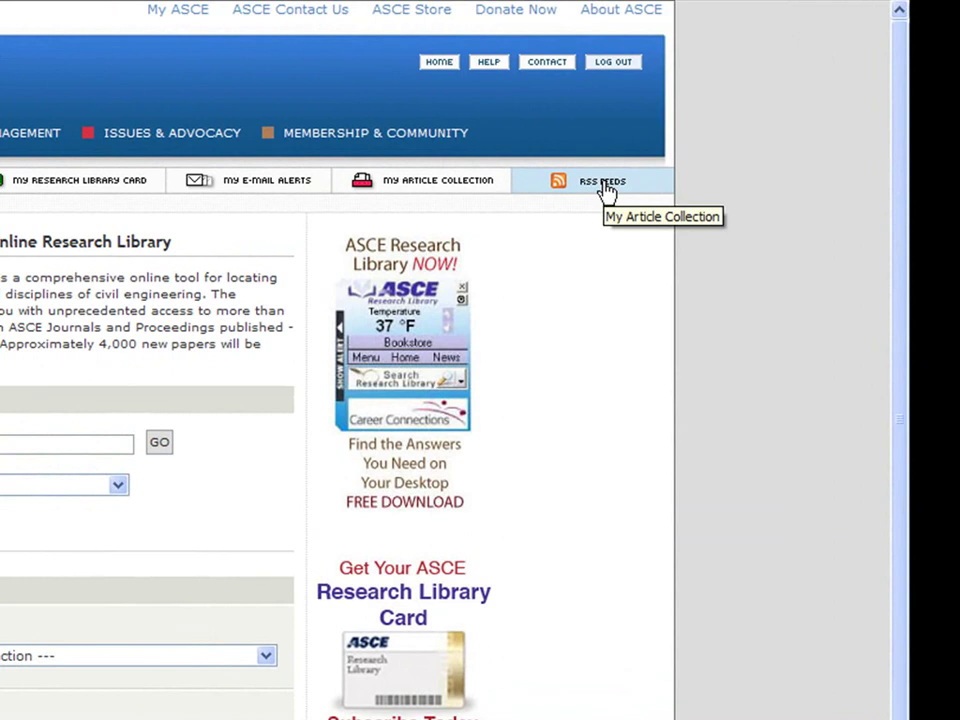
Open the ASCE Research Library's RSS Feeds page listing each journal's feed.
{"action": "left_click", "coordinate": [606, 189]}
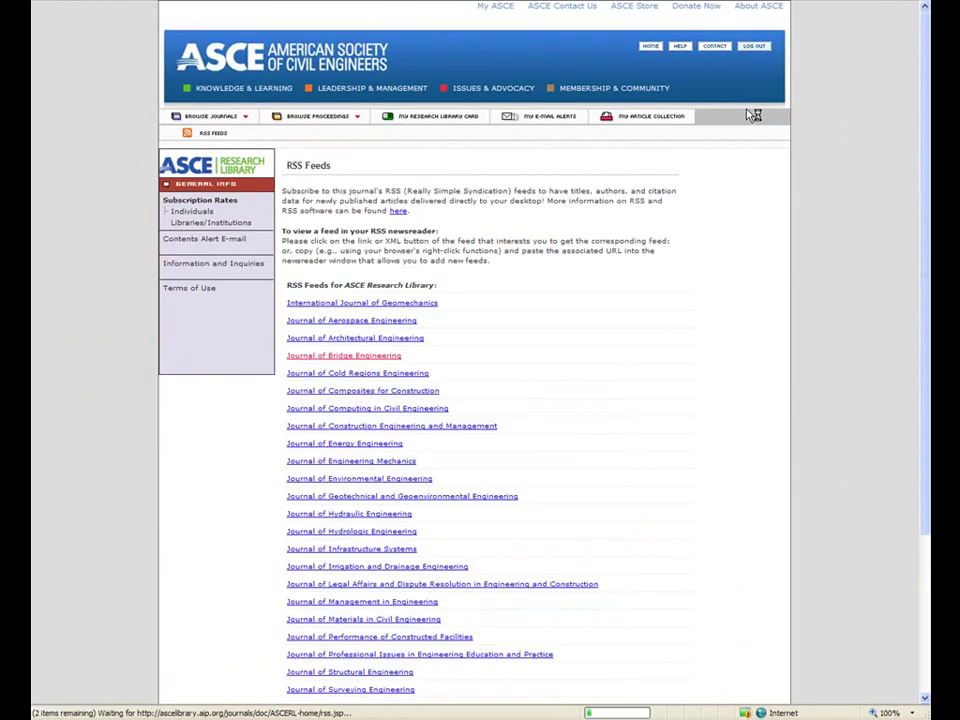
View the Journal of Bridge Engineering feed with its 24 recent articles, then close it.
{"action": "left_click", "coordinate": [362, 357]}
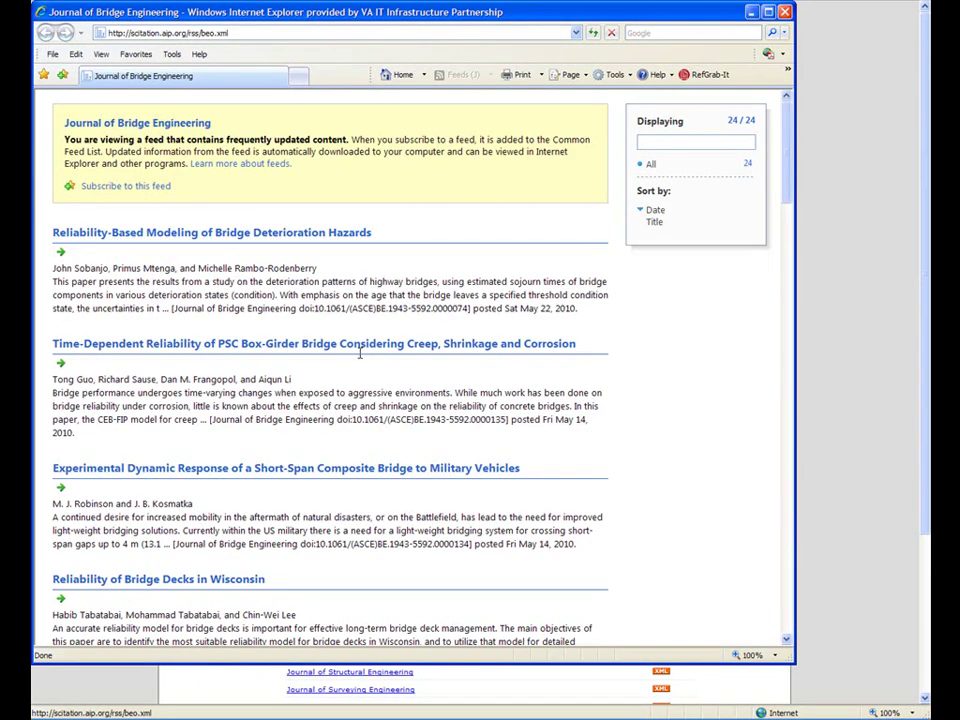
{"action": "key", "text": "alt+F4"}
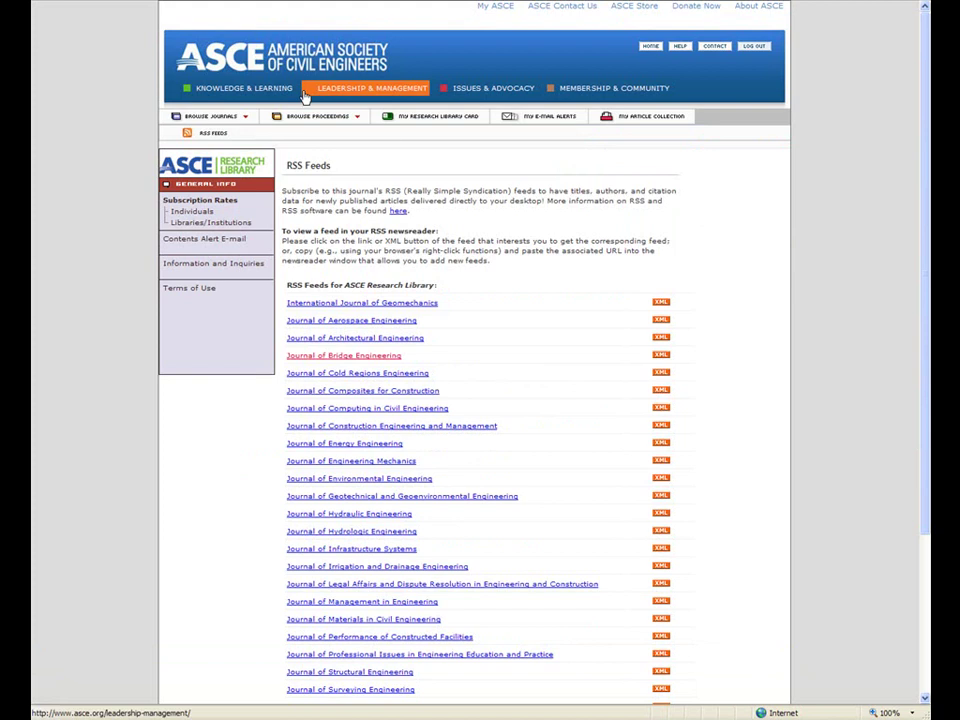
{"action": "left_click", "coordinate": [43, 12]}
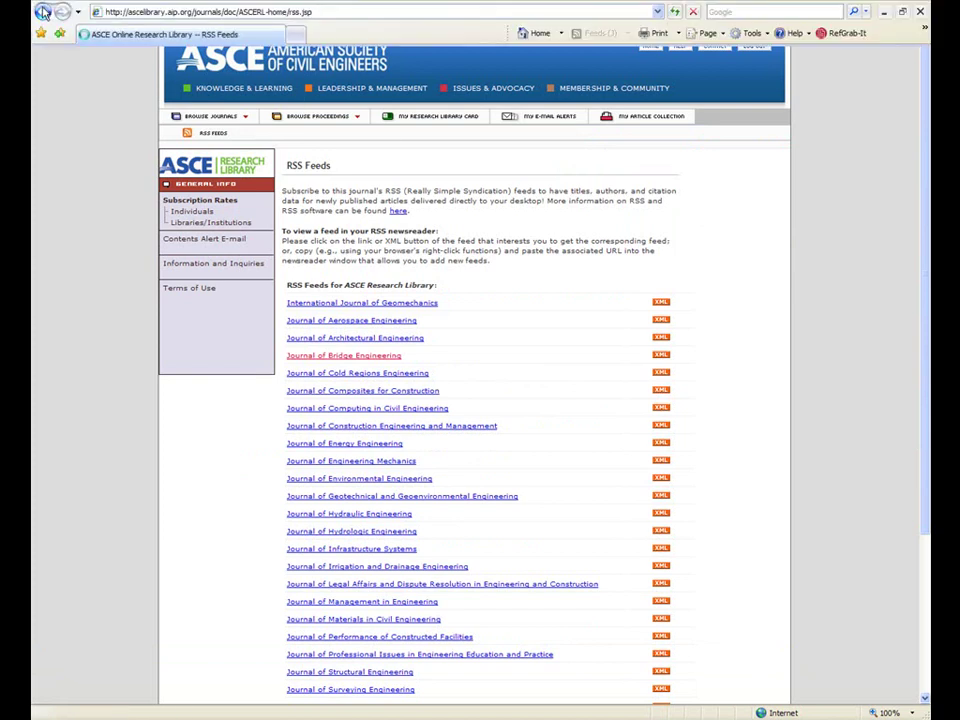
Search the library for asphalt (1070 documents) and open those results as an RSS feed.
{"action": "left_click", "coordinate": [43, 12]}
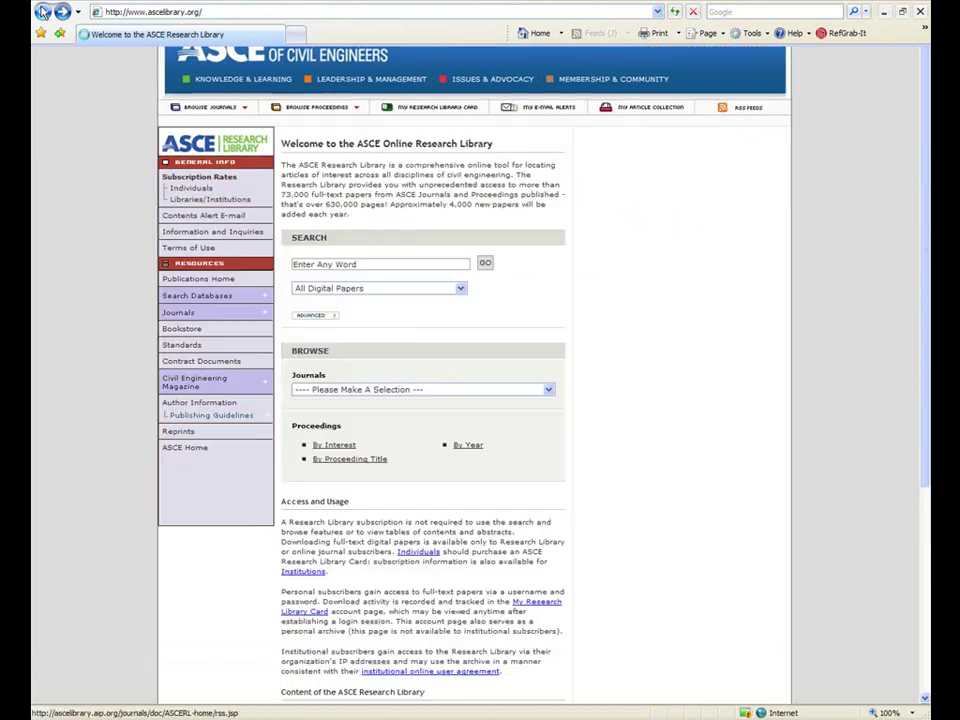
{"action": "left_click", "coordinate": [315, 264]}
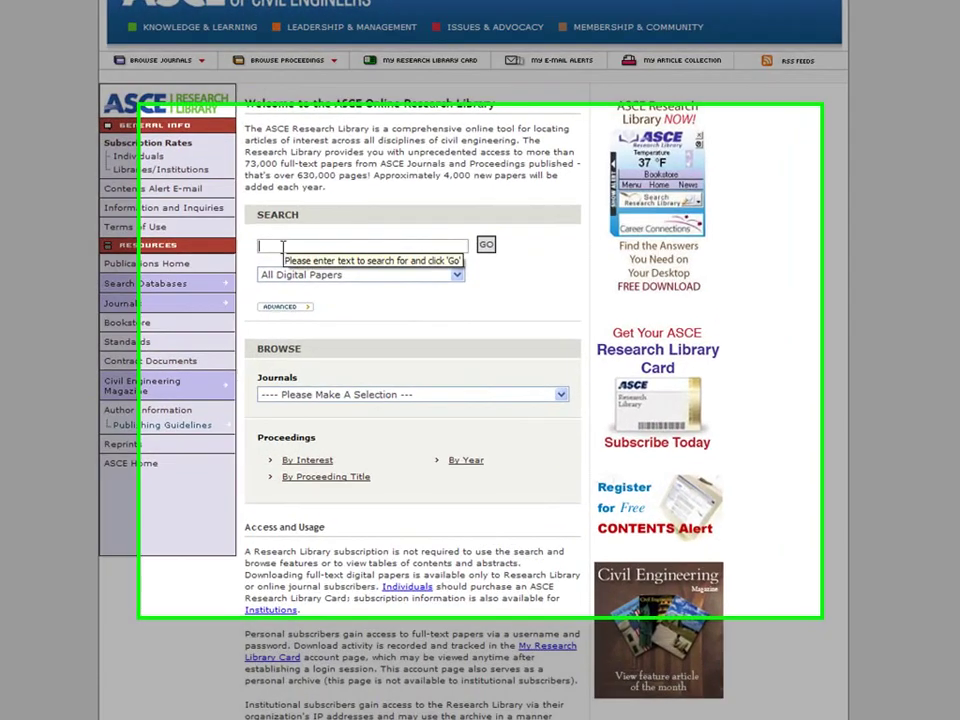
{"action": "type", "text": "asphalt"}
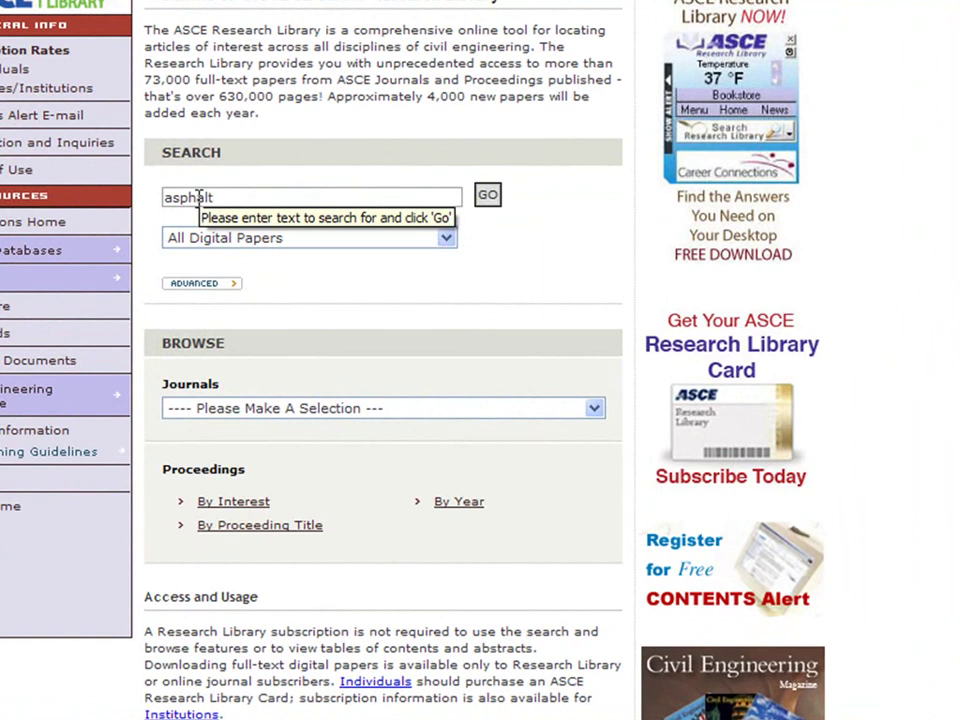
{"action": "key", "text": "Return"}
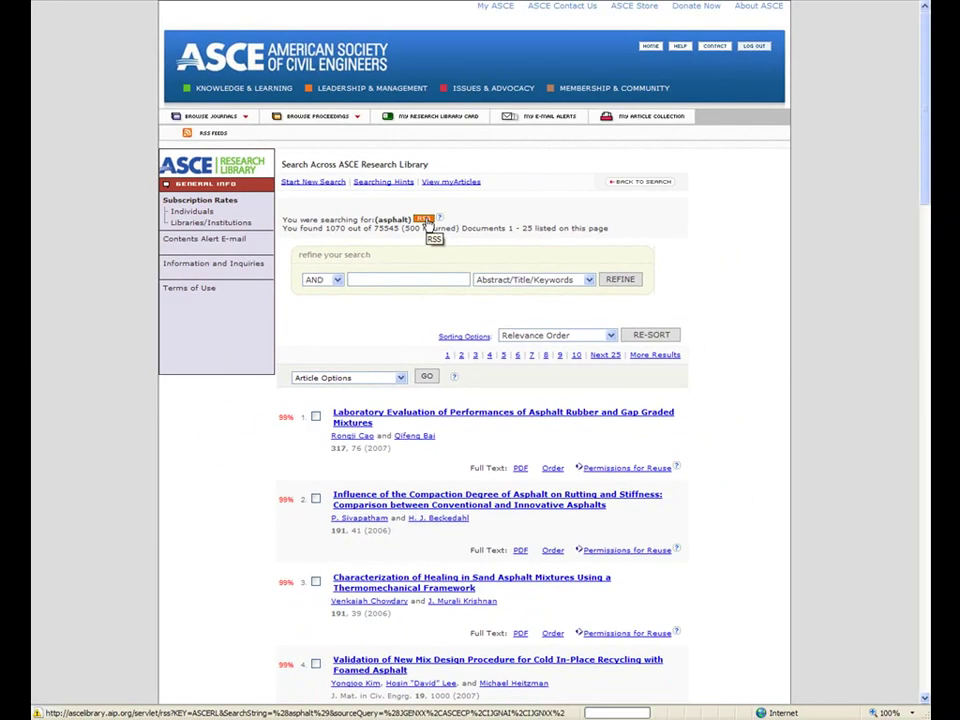
{"action": "left_click", "coordinate": [424, 219]}
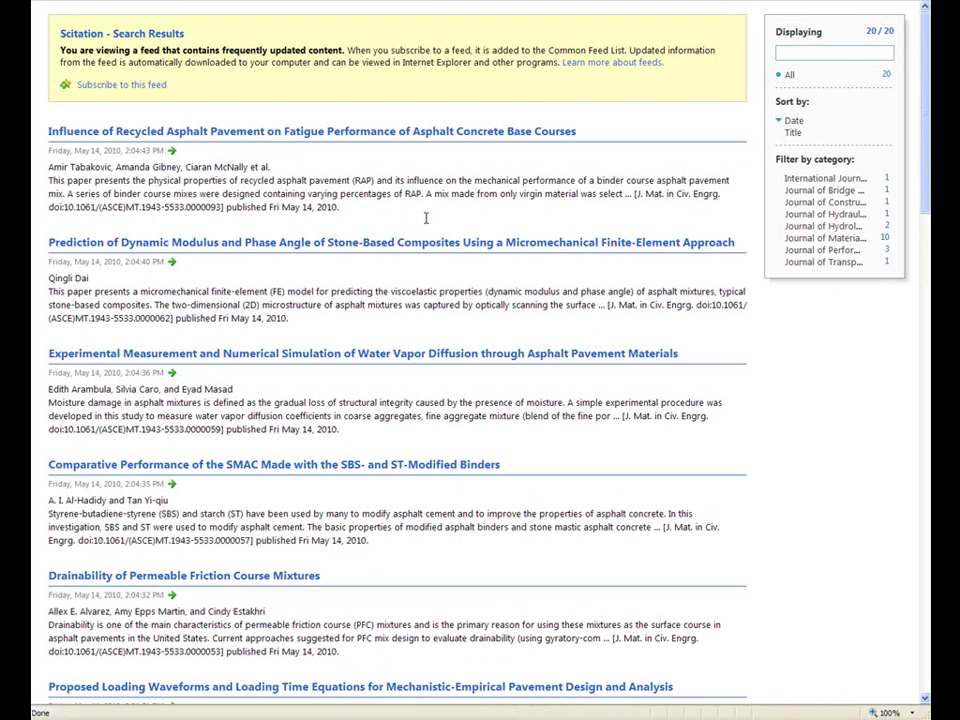
Subscribe to the asphalt search-results feed.
{"action": "left_click", "coordinate": [147, 86]}
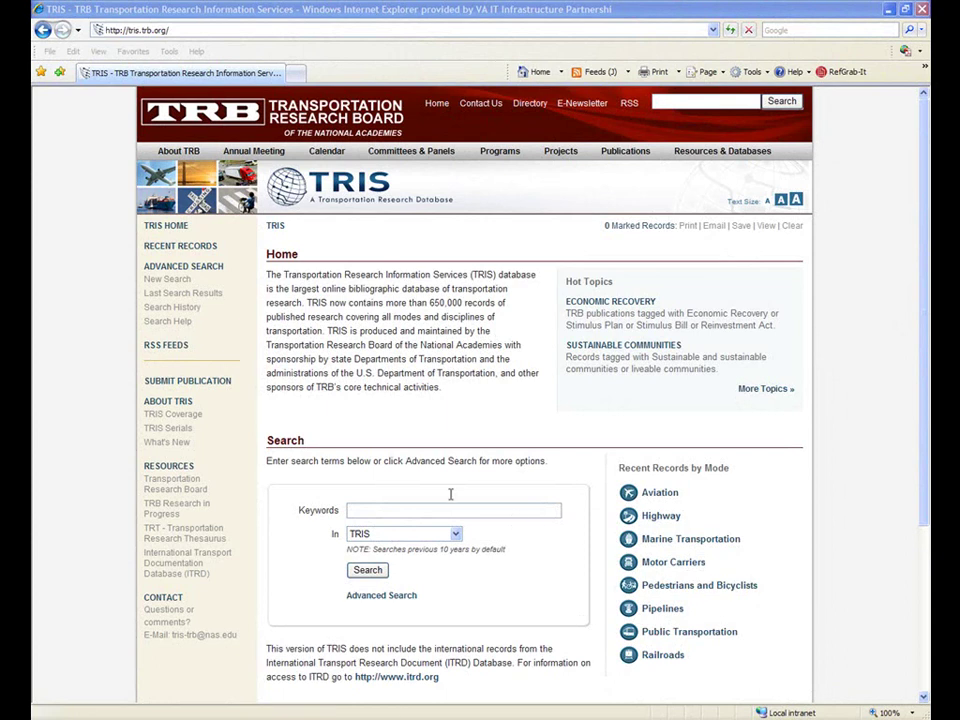
Enter asphalt as the TRIS search keyword and go to the TRB RSS Feeds page.
{"action": "left_click", "coordinate": [359, 508]}
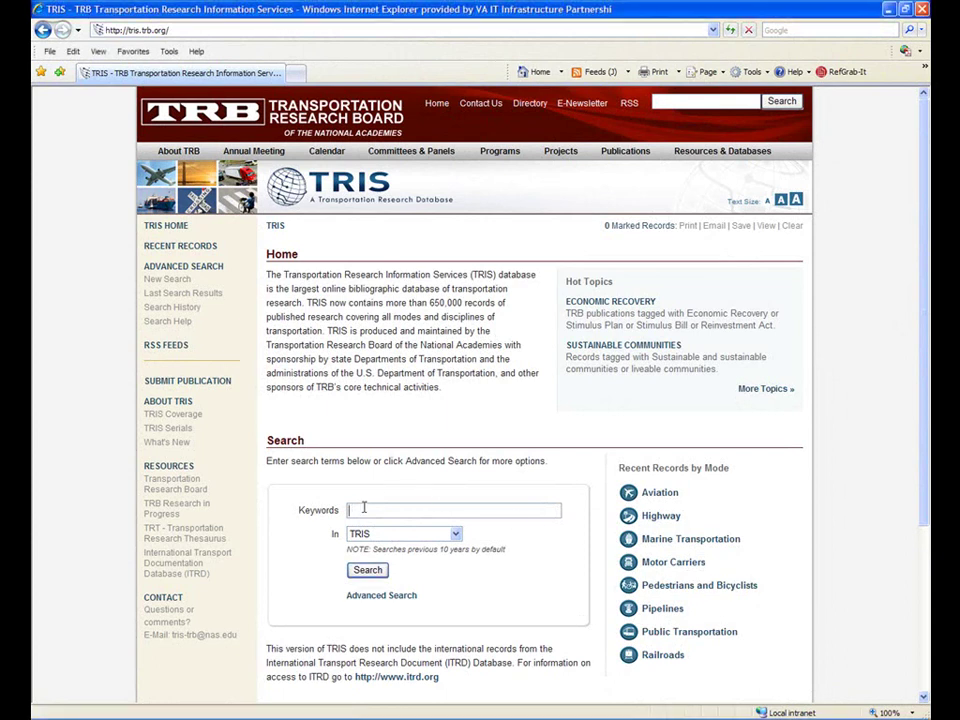
{"action": "type", "text": "asphalt"}
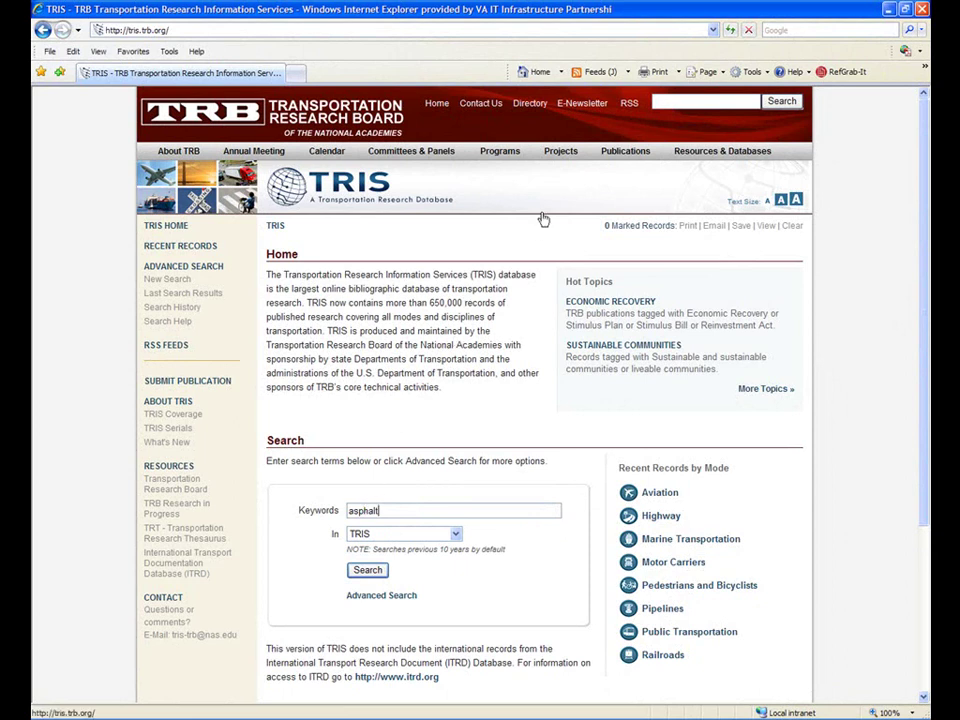
{"action": "left_click", "coordinate": [629, 104]}
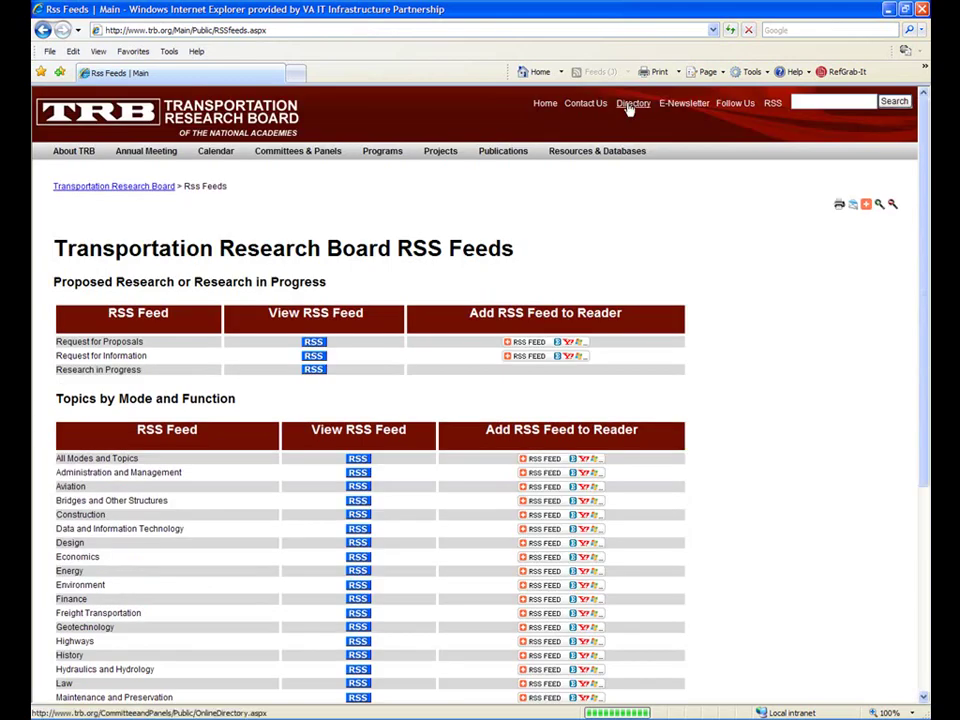
{"action": "scroll", "coordinate": [851, 301], "scroll_direction": "down", "scroll_amount": 2}
{"action": "scroll", "coordinate": [851, 301], "scroll_direction": "down", "scroll_amount": 4}
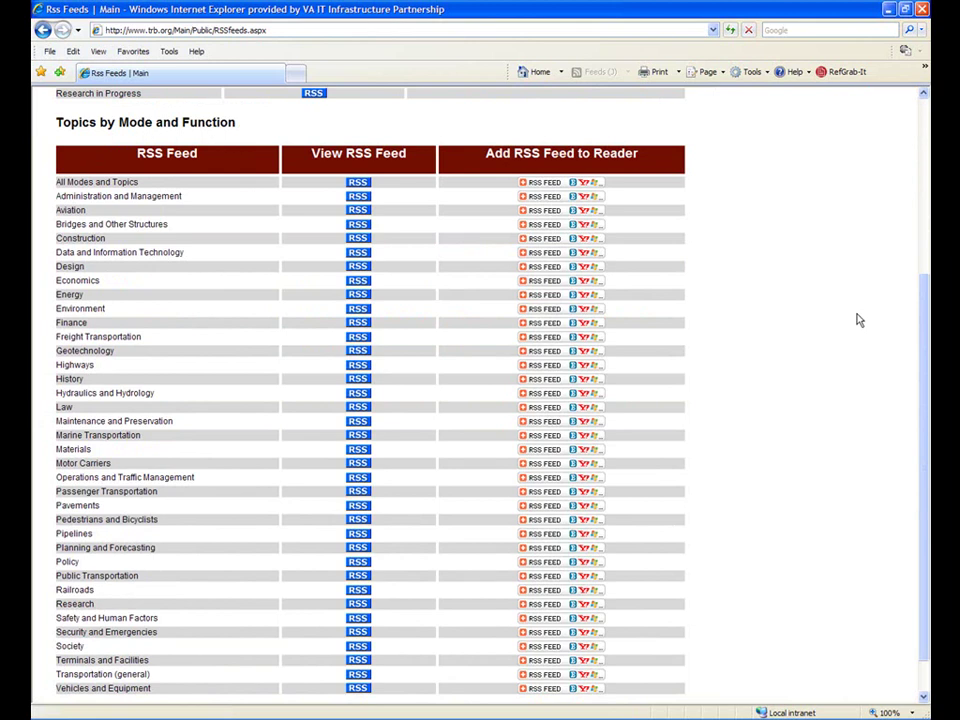
{"action": "scroll", "coordinate": [857, 320], "scroll_direction": "up", "scroll_amount": 6}
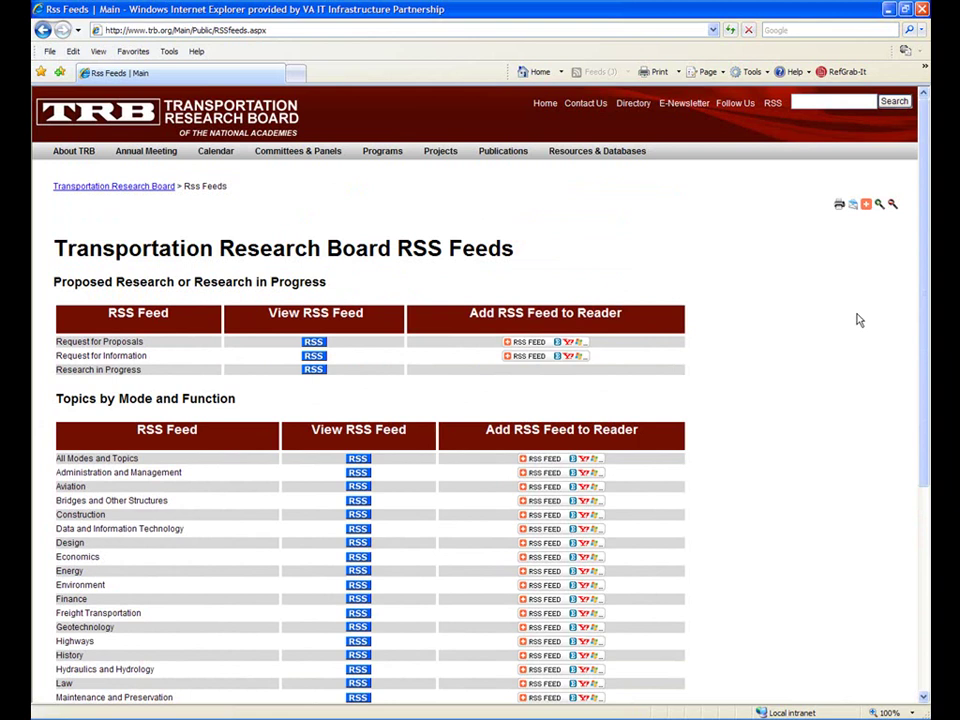
{"action": "left_click", "coordinate": [43, 31]}
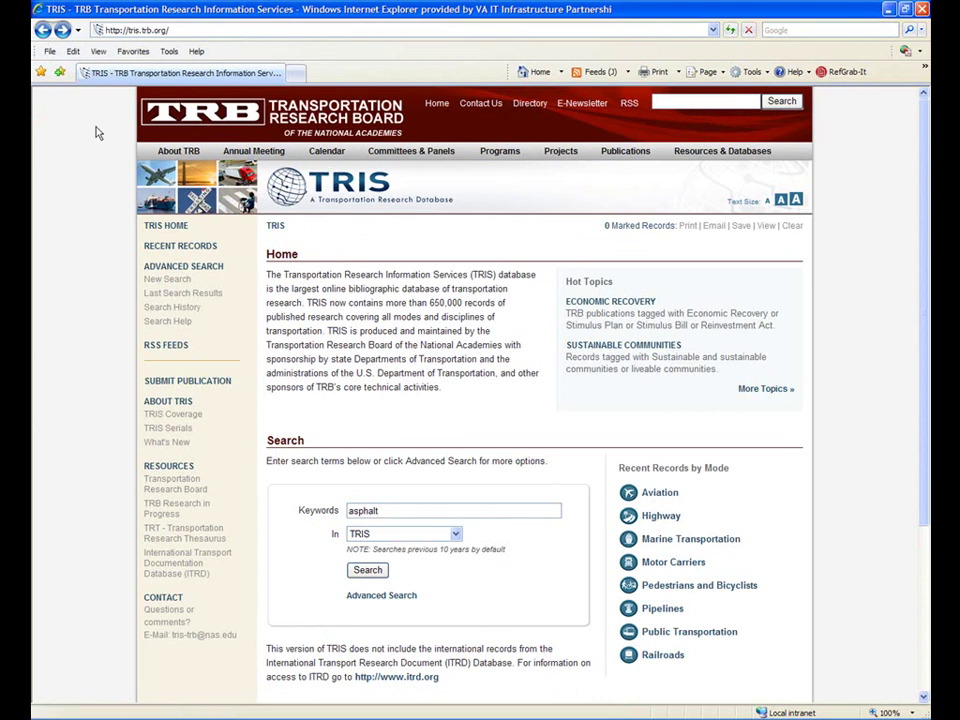
{"action": "left_click", "coordinate": [370, 575]}
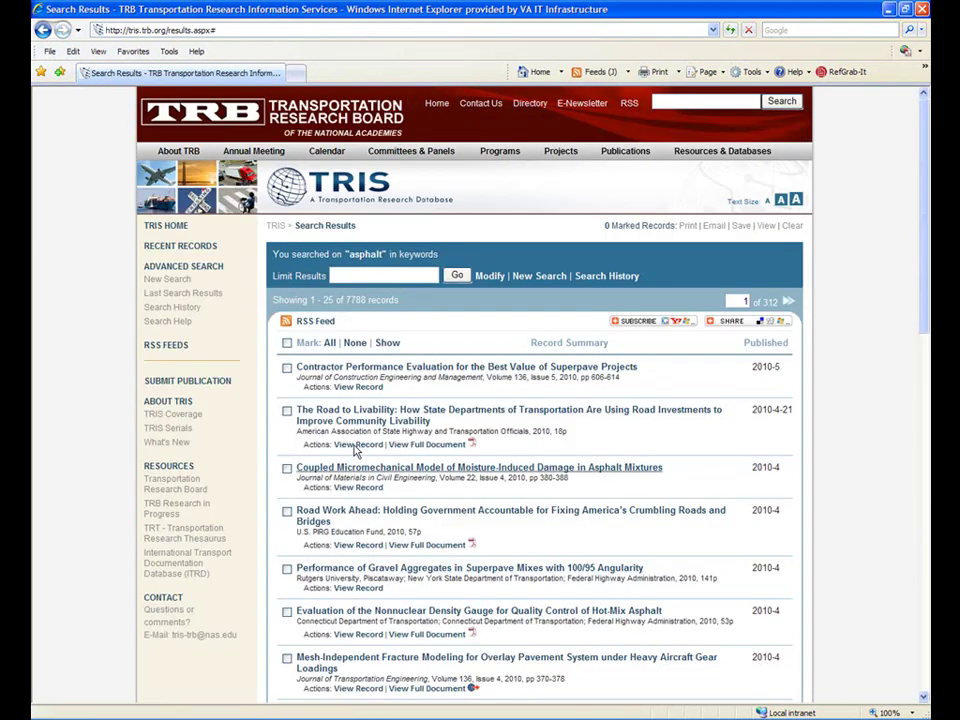
{"action": "left_click", "coordinate": [309, 326]}
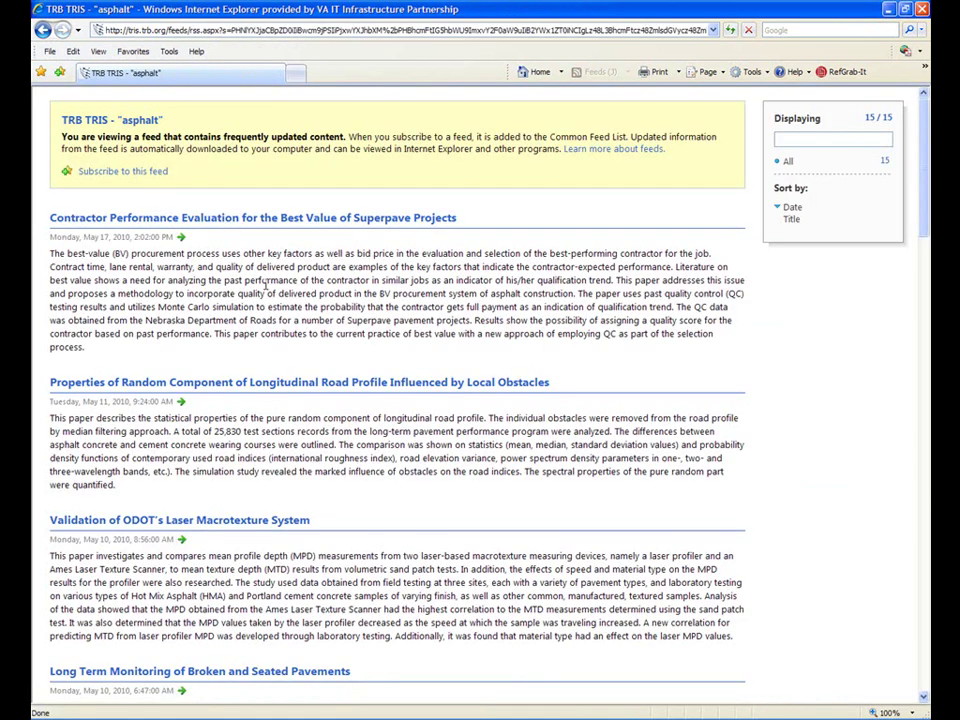
{"action": "left_click", "coordinate": [45, 33]}
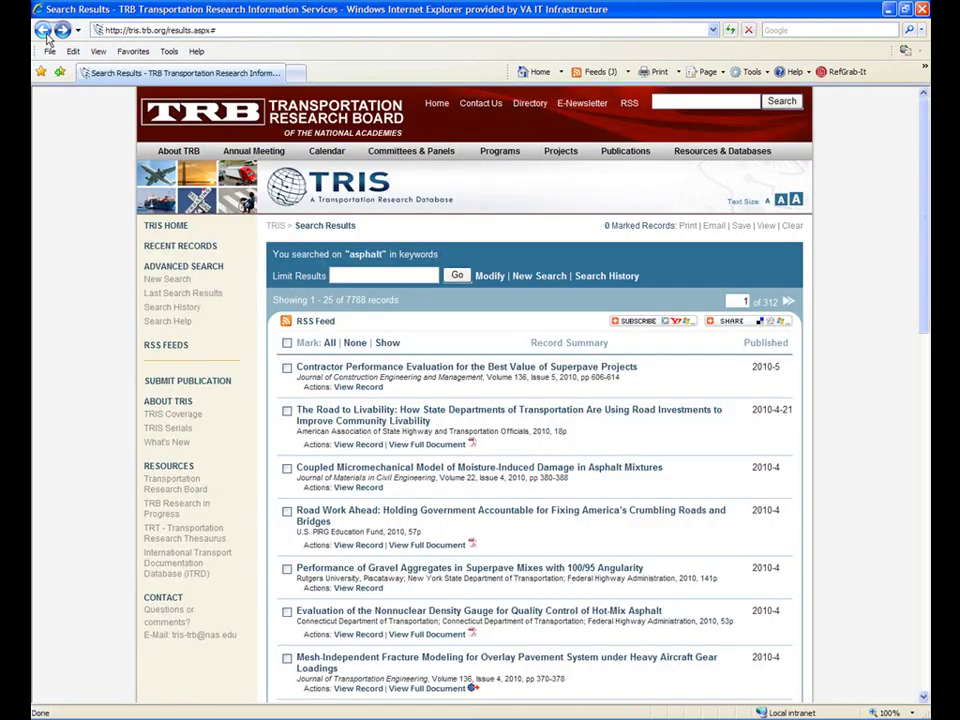
{"action": "left_click", "coordinate": [46, 36]}
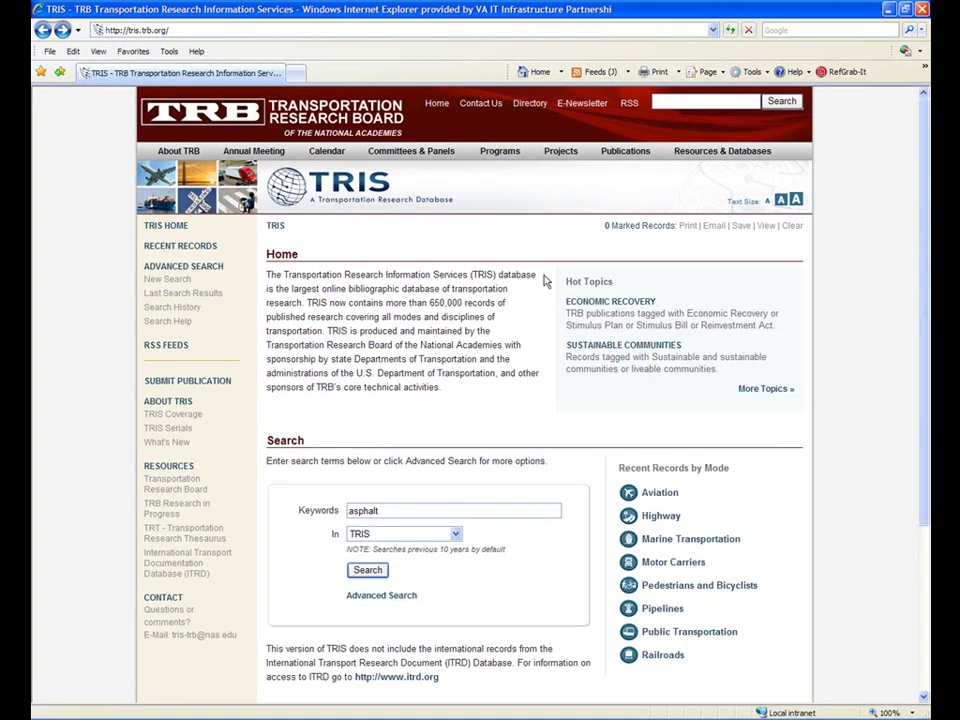
Open the Economic Recovery hot topic, then view and close PubMed's New and Noteworthy feed.
{"action": "left_click", "coordinate": [593, 310]}
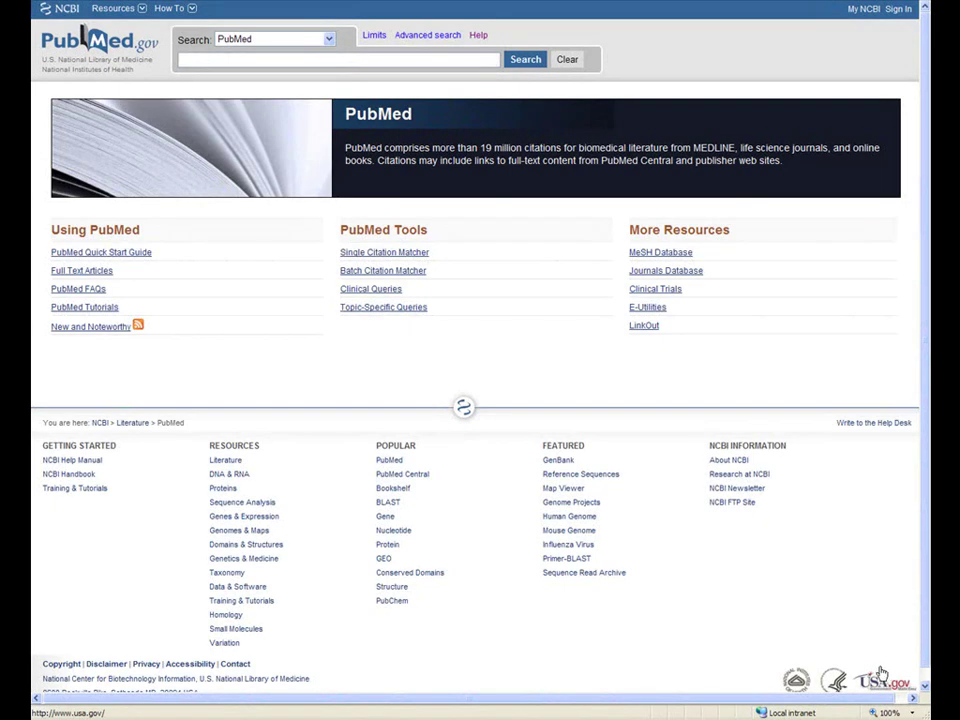
{"action": "left_click", "coordinate": [108, 333]}
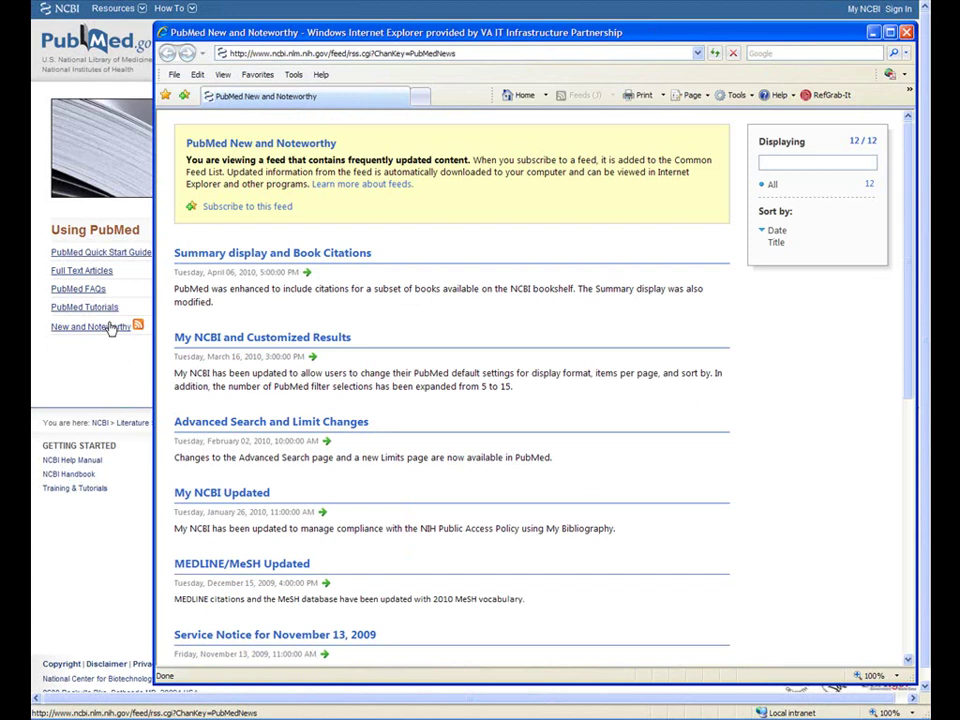
{"action": "left_click", "coordinate": [906, 35]}
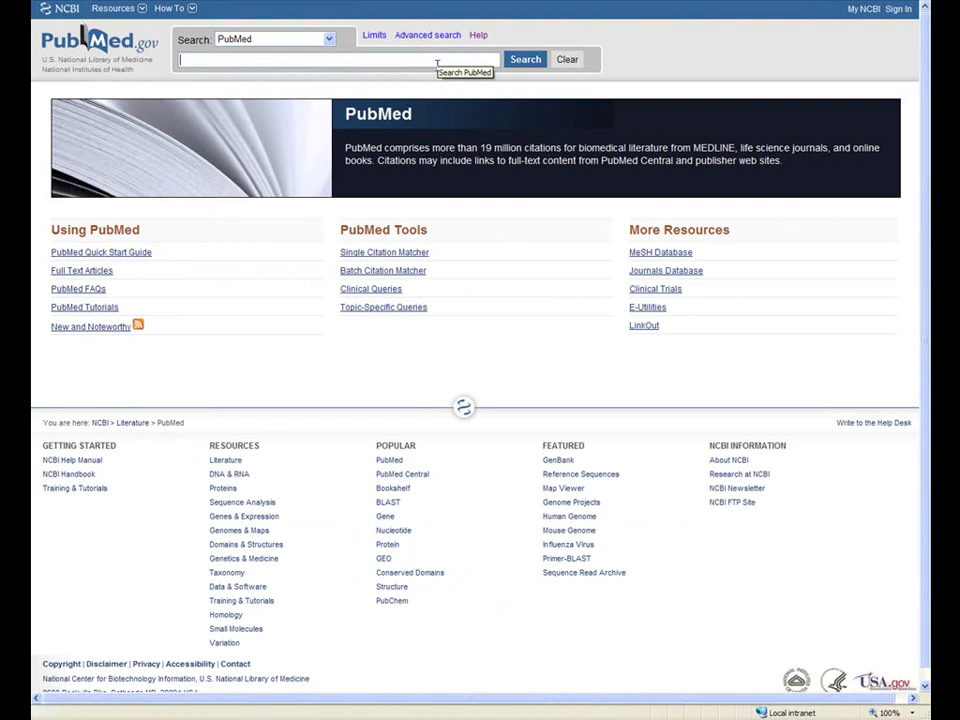
Search PubMed for 'chronic pain management' (10970 results) and open the Substance Abuse in Cancer Pain abstract.
{"action": "type", "text": "chronic pain"}
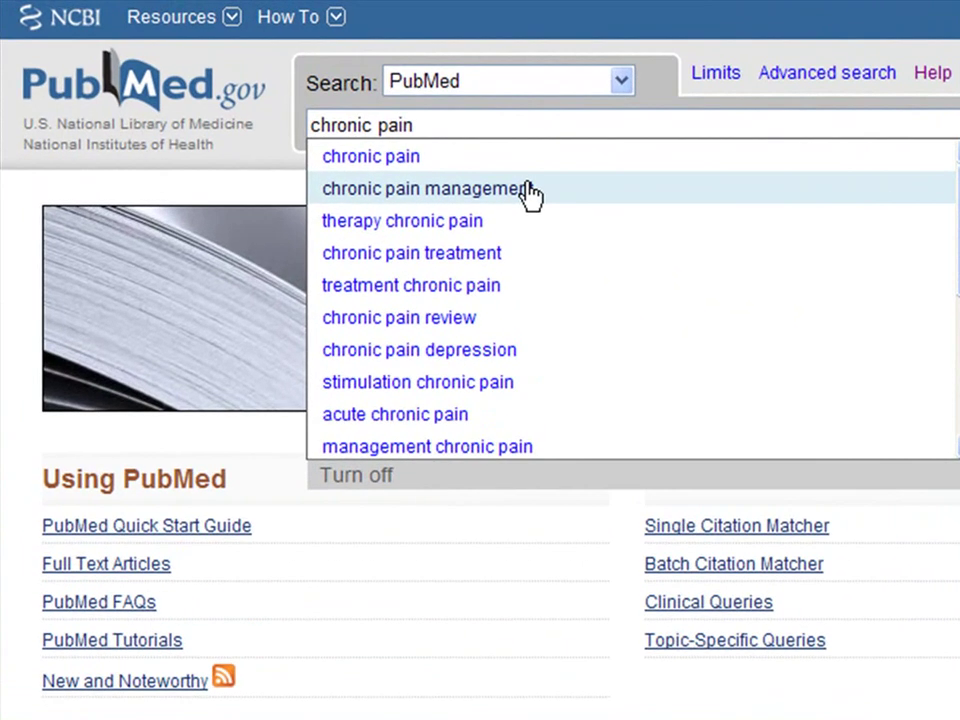
{"action": "left_click", "coordinate": [528, 190]}
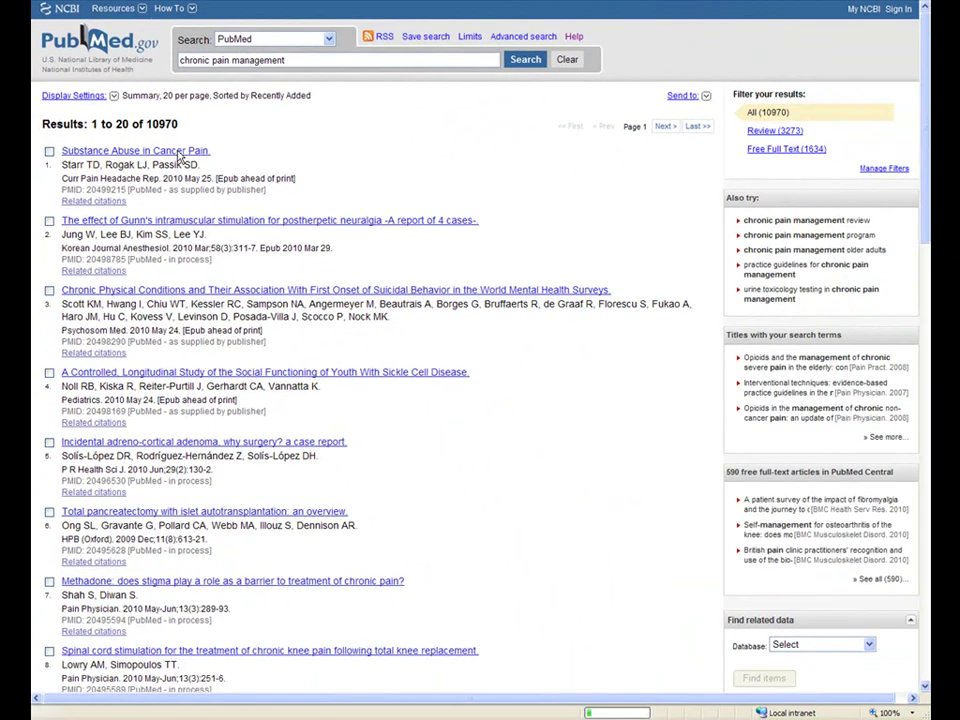
{"action": "left_click", "coordinate": [178, 153]}
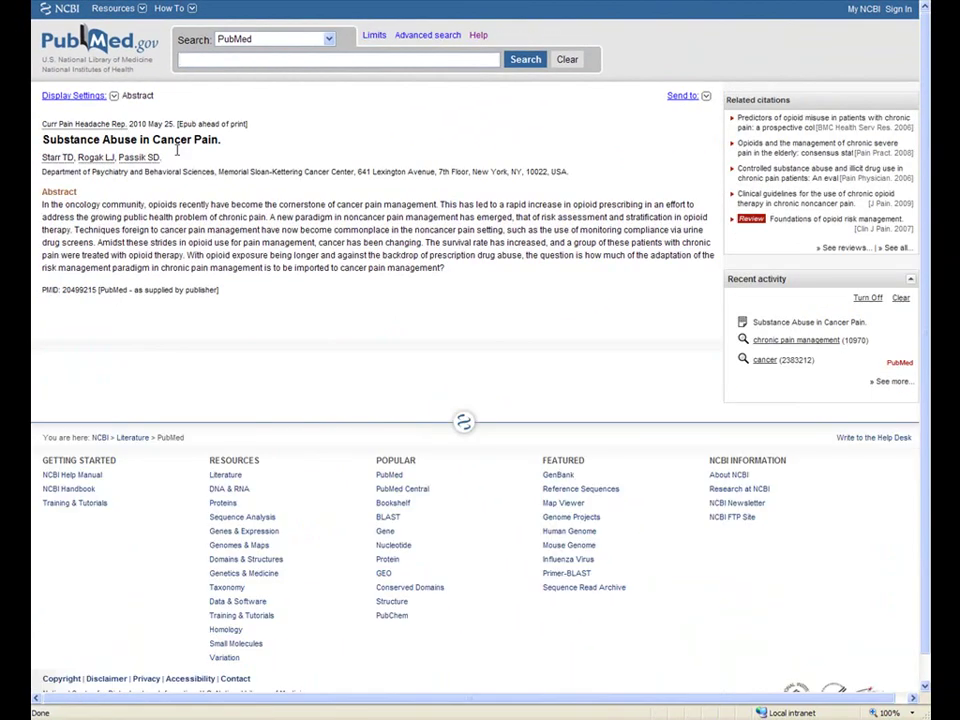
Create a 20-item RSS feed named 'chronic pain management-smile!' for the search results.
{"action": "mouse_move", "coordinate": [96, 8]}
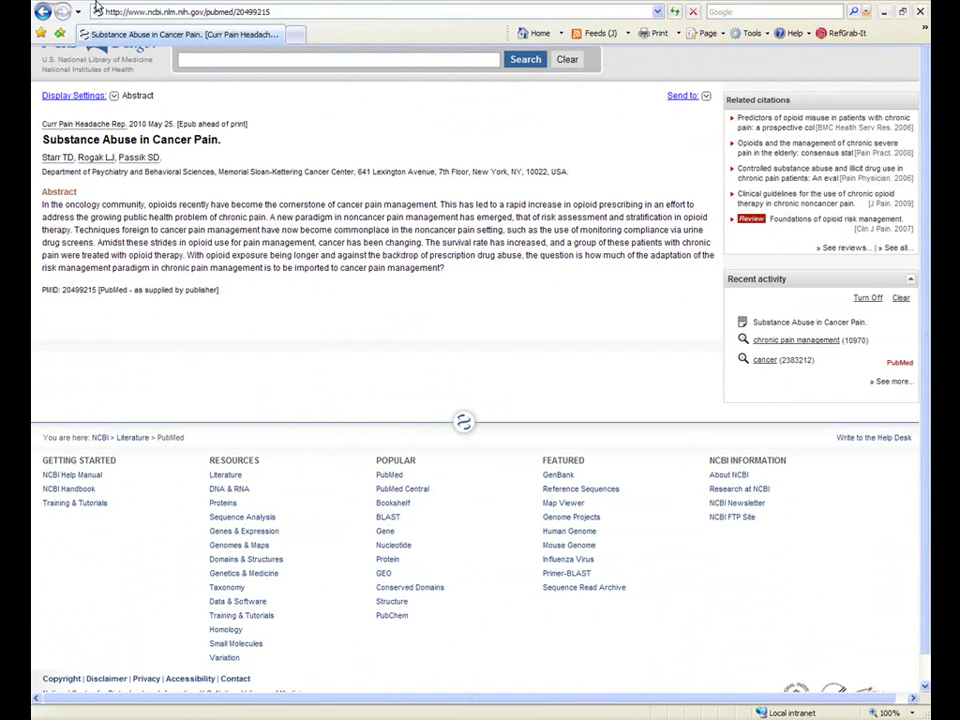
{"action": "left_click", "coordinate": [44, 12]}
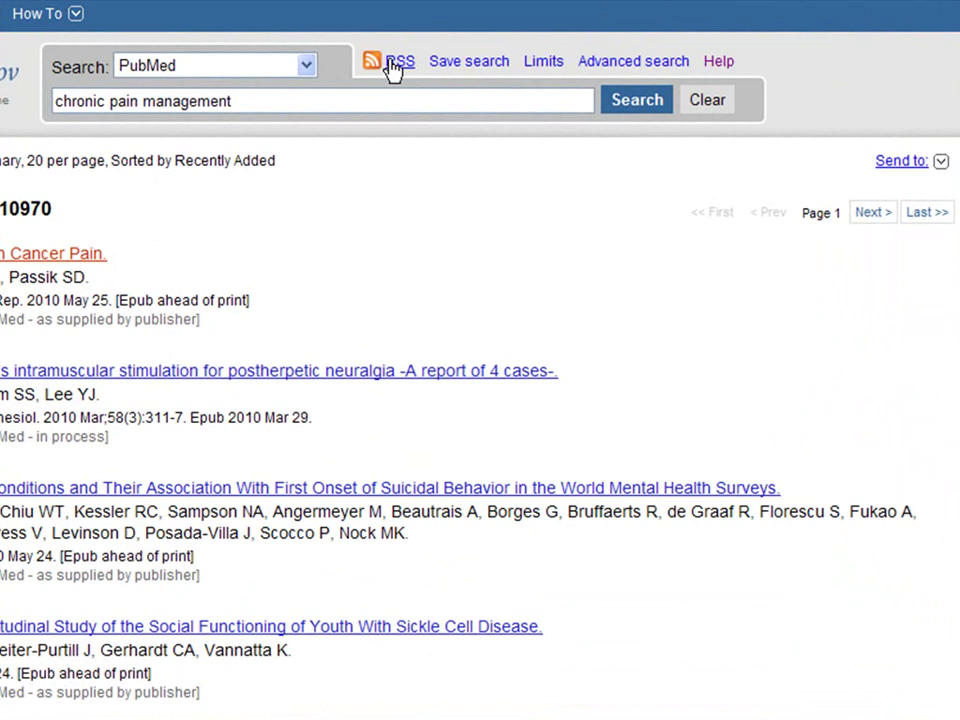
{"action": "left_click", "coordinate": [395, 64]}
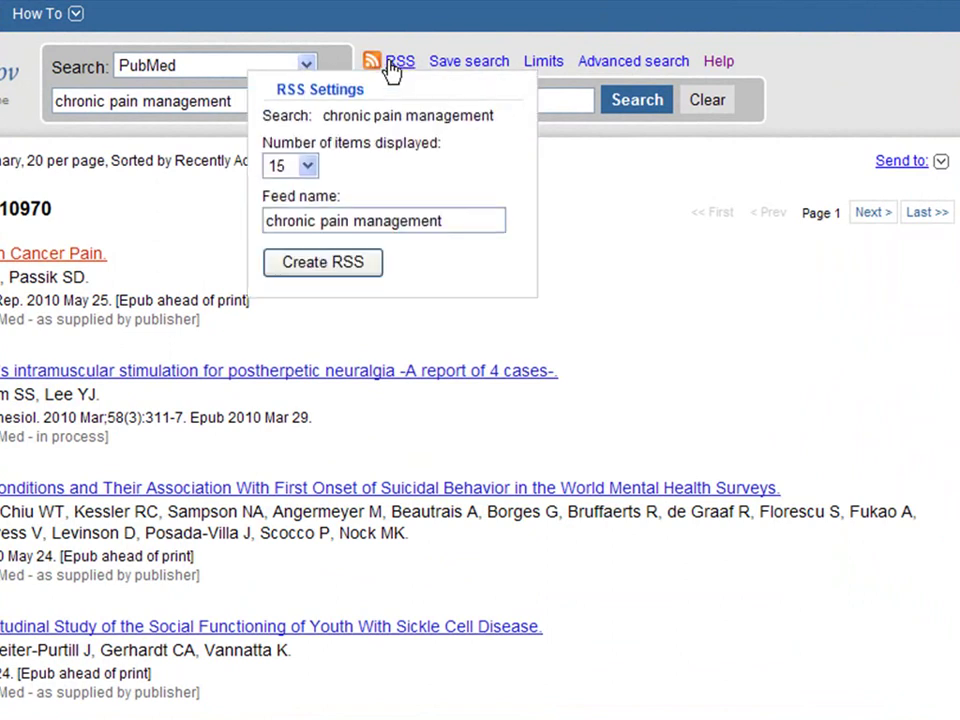
{"action": "left_click", "coordinate": [307, 170]}
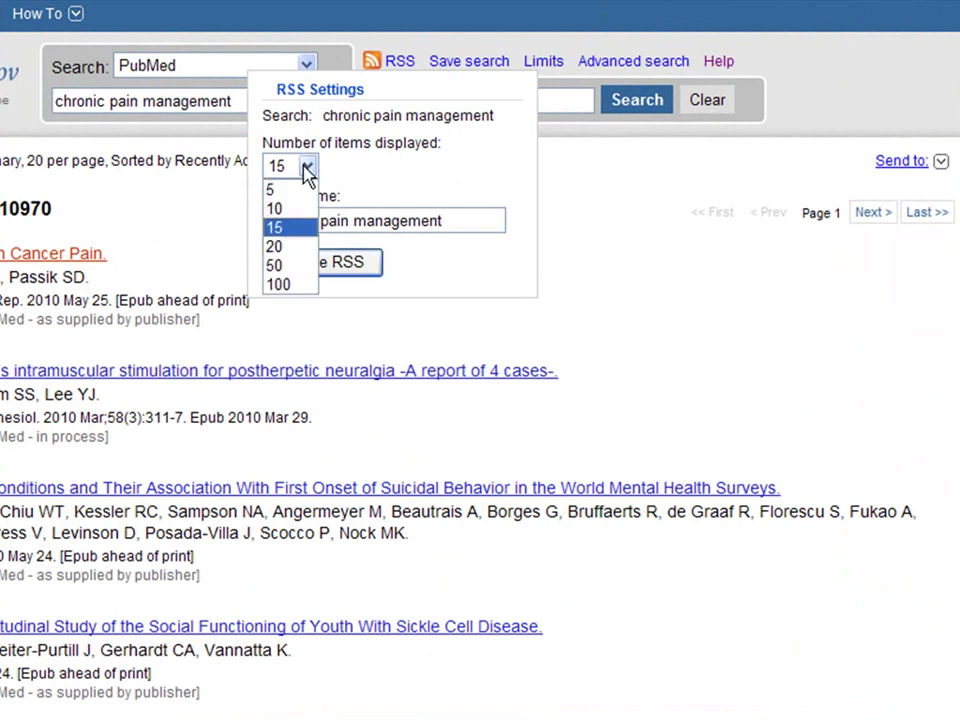
{"action": "left_click", "coordinate": [298, 246]}
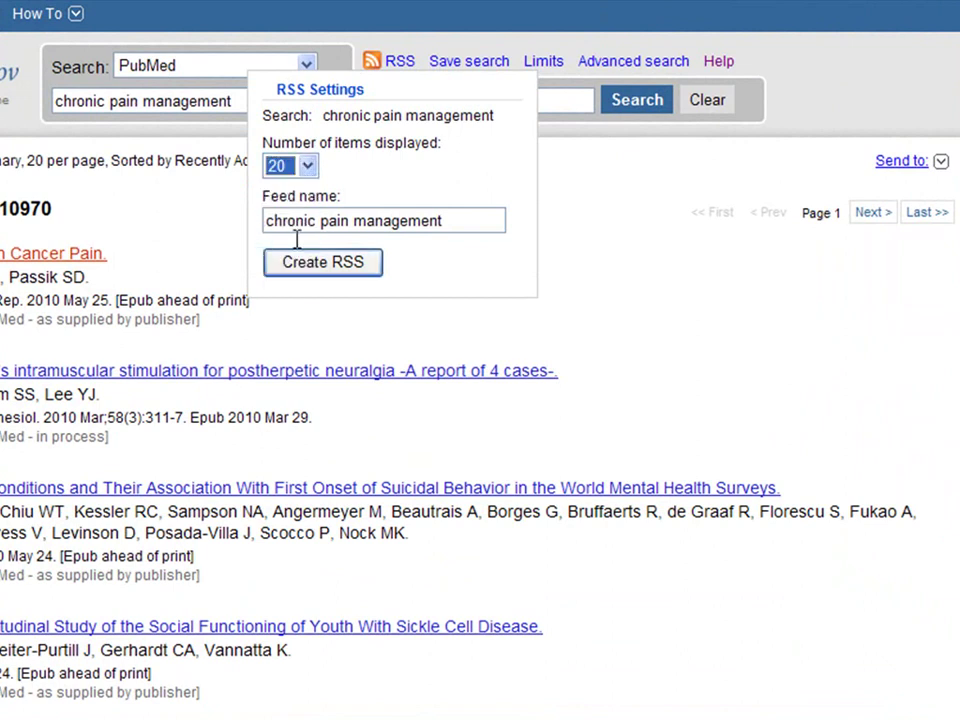
{"action": "left_click", "coordinate": [457, 221]}
{"action": "type", "text": "-"}
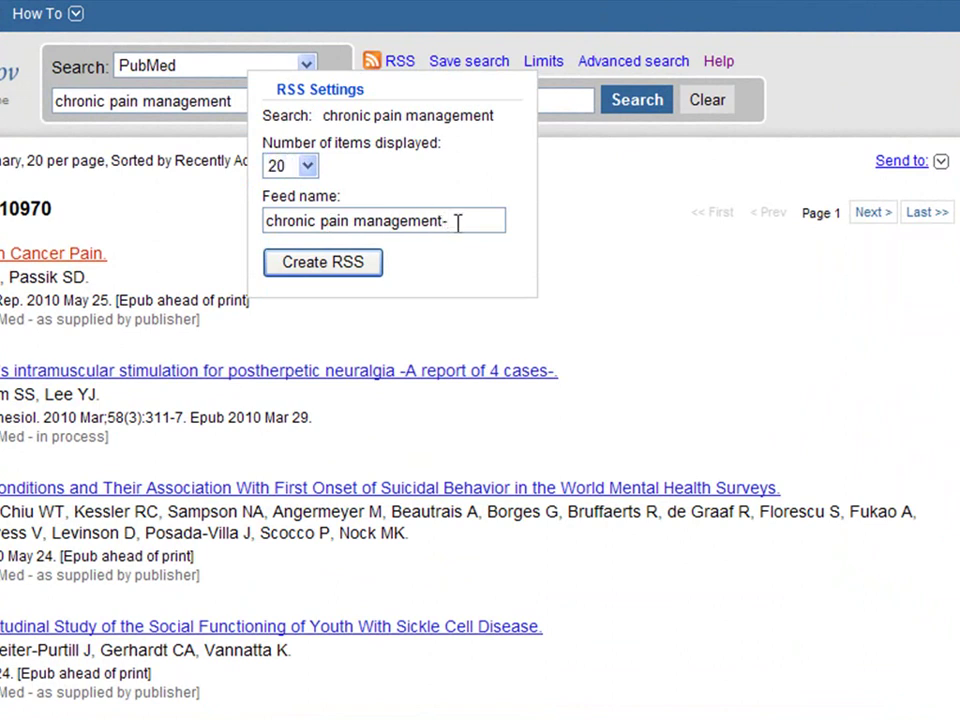
{"action": "type", "text": "smile!"}
{"action": "left_click", "coordinate": [322, 262]}
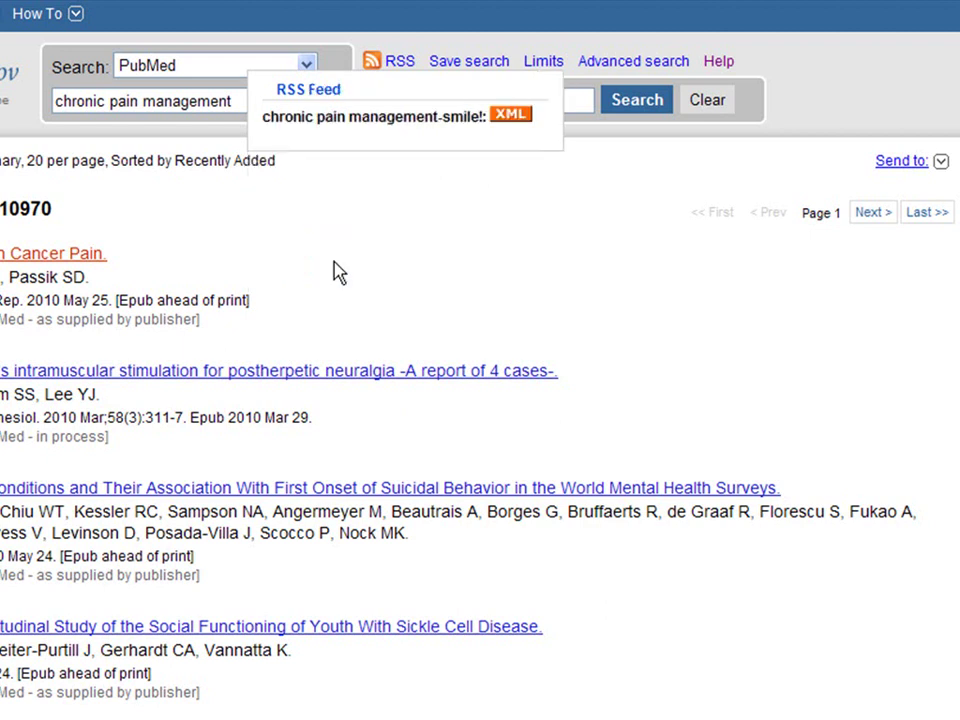
Open the chronic pain management feed in its own window and its Substance Abuse in Cancer Pain article.
{"action": "left_click", "coordinate": [509, 117]}
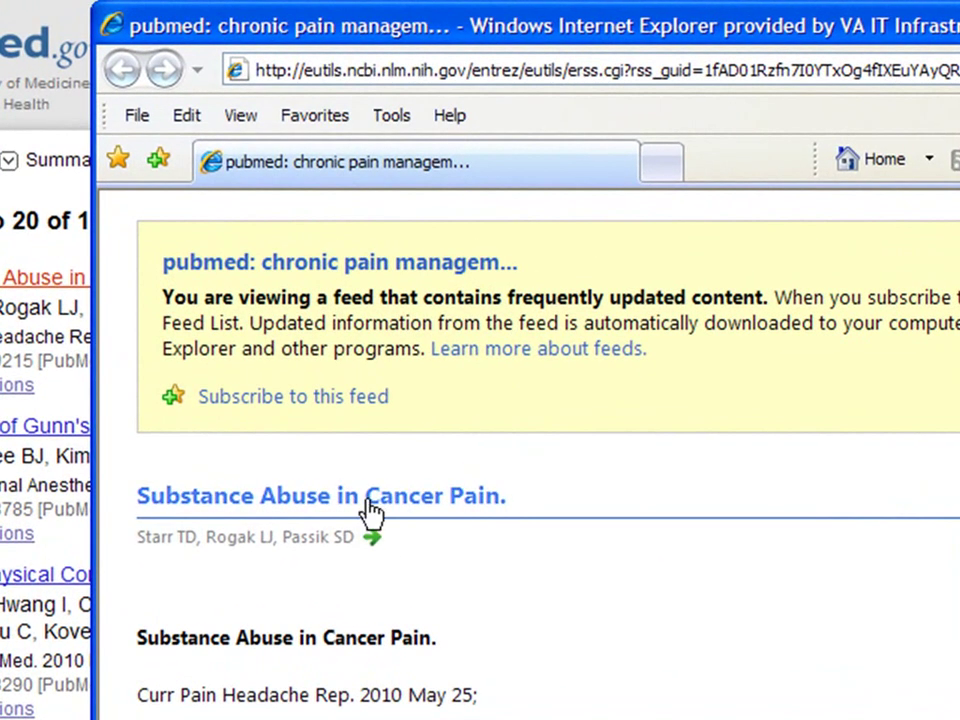
{"action": "left_click", "coordinate": [371, 508]}
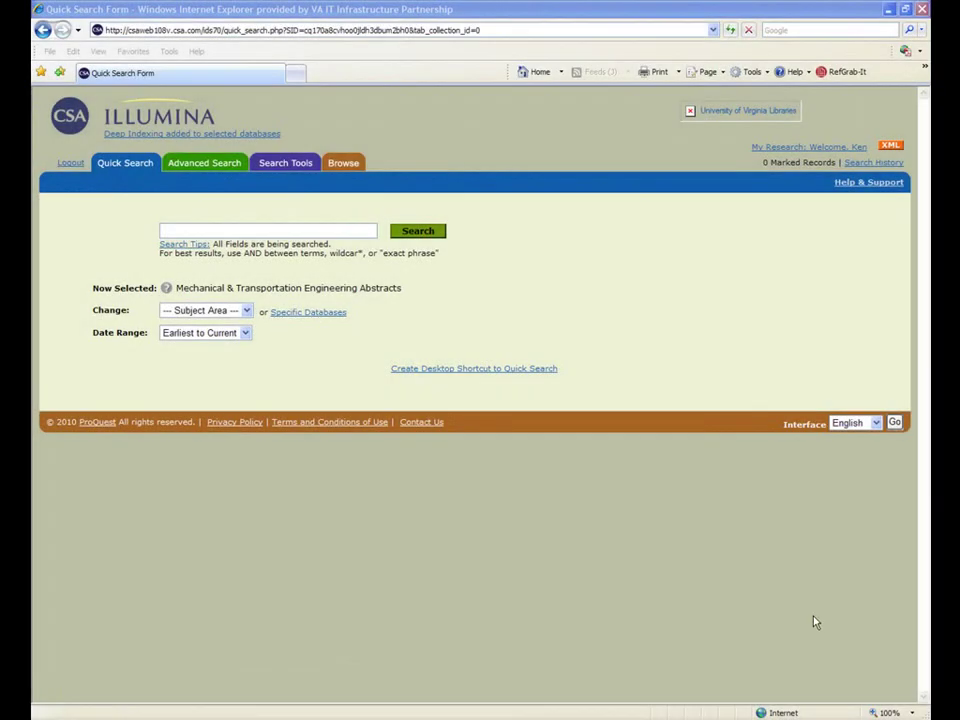
Rerun the asphalt search in CSA Illumina (5063 results) and open 'On finite strain micromorphic elastoplasticity'.
{"action": "double_click", "coordinate": [281, 231]}
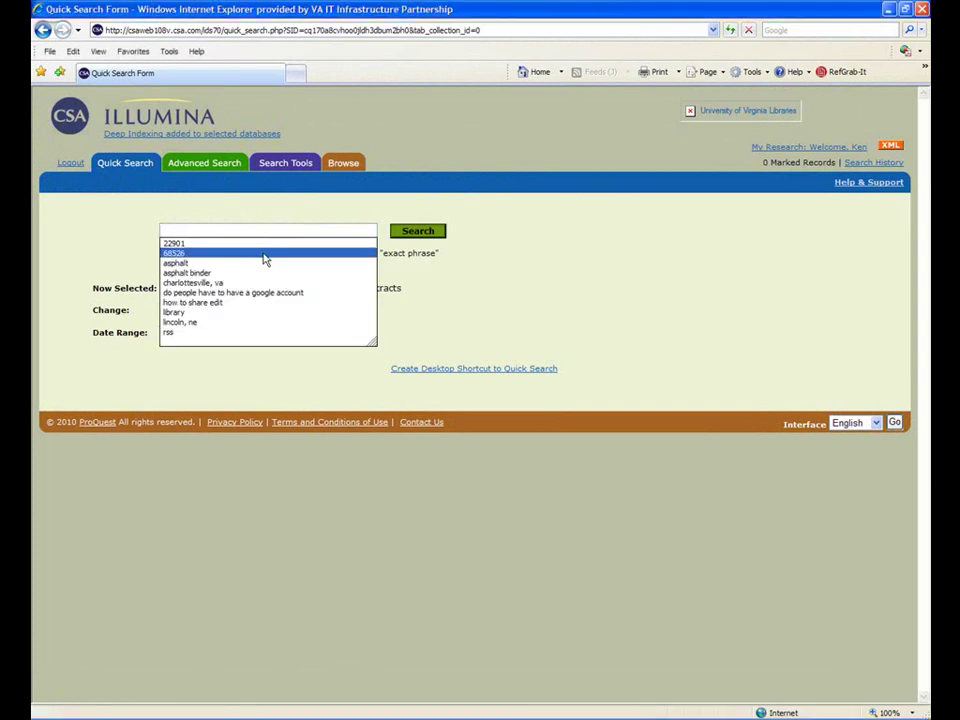
{"action": "left_click", "coordinate": [260, 264]}
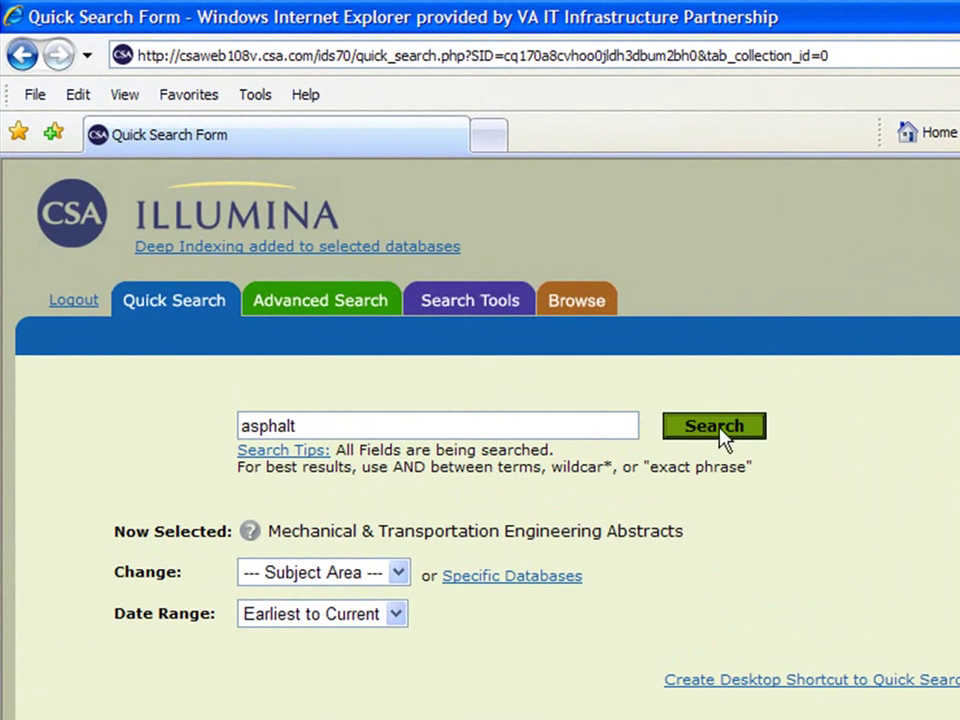
{"action": "left_click", "coordinate": [719, 430]}
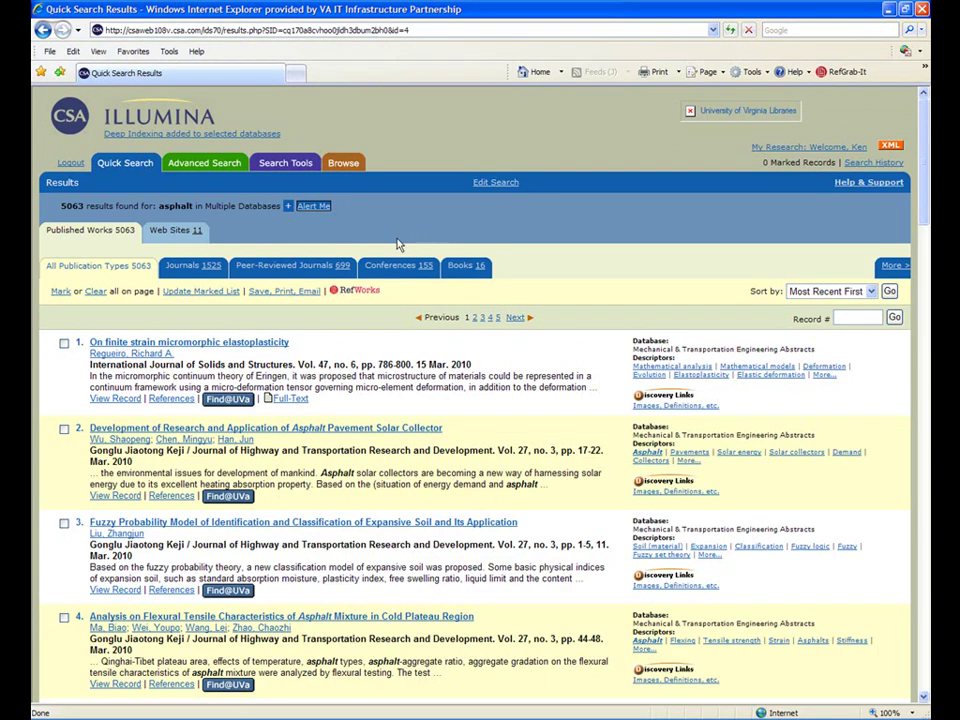
{"action": "left_click", "coordinate": [196, 343]}
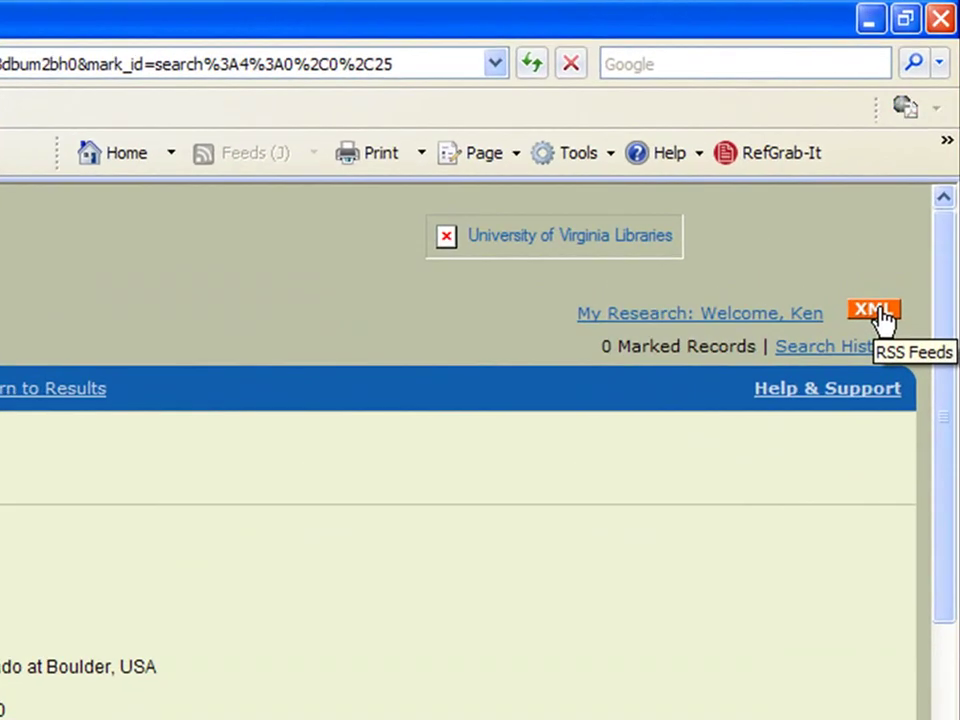
View the Environment Abstracts RSS journal-alert feed, then return to the 5063 asphalt results.
{"action": "left_click", "coordinate": [889, 195]}
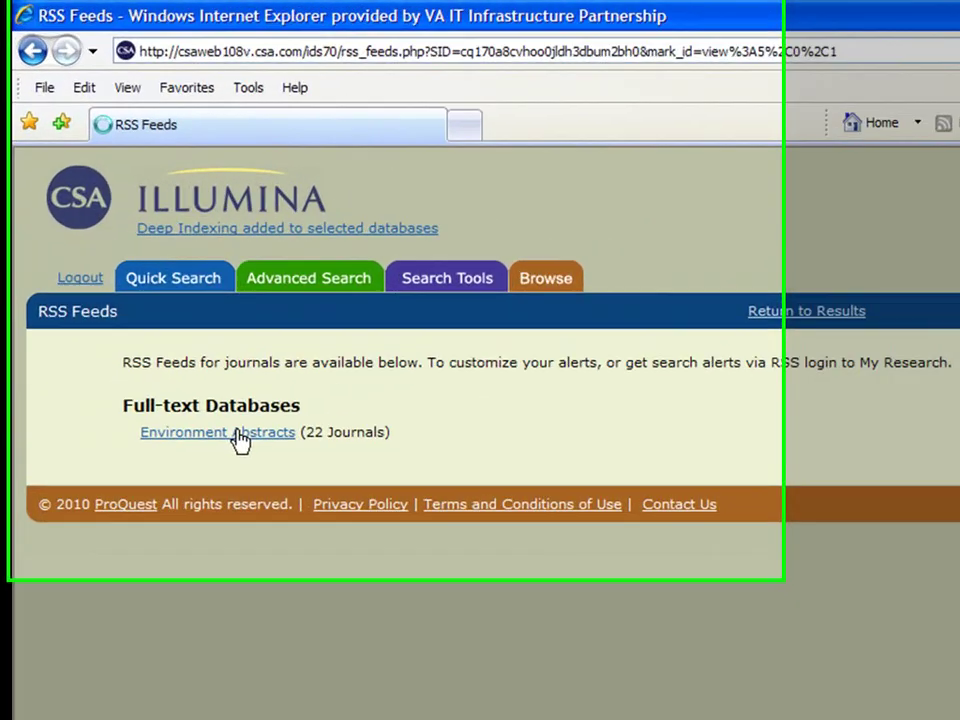
{"action": "left_click", "coordinate": [165, 256]}
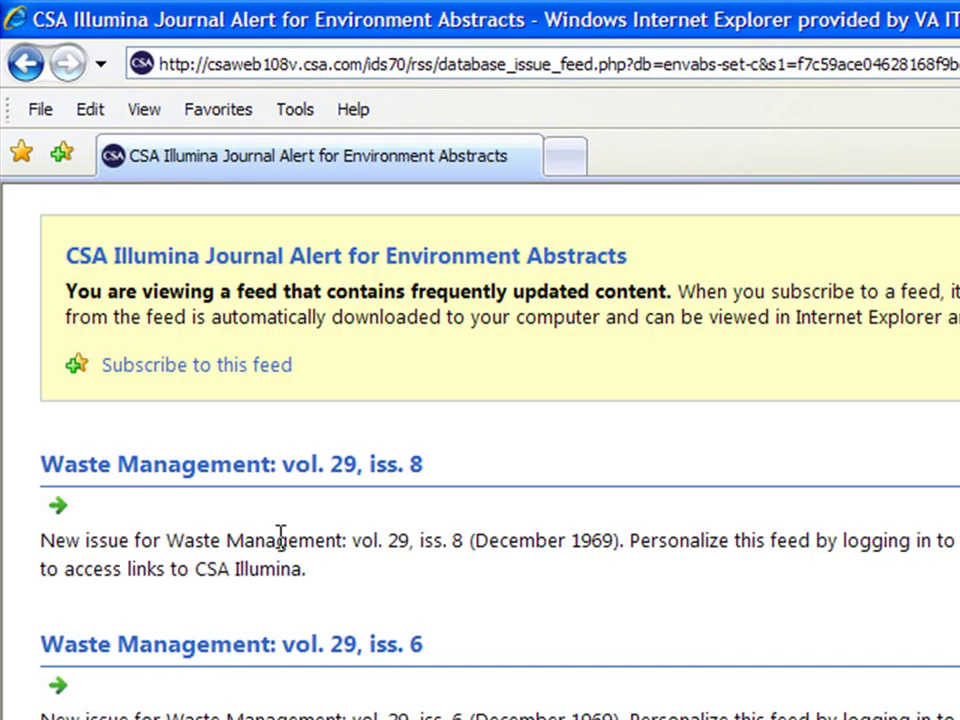
{"action": "left_click", "coordinate": [27, 66]}
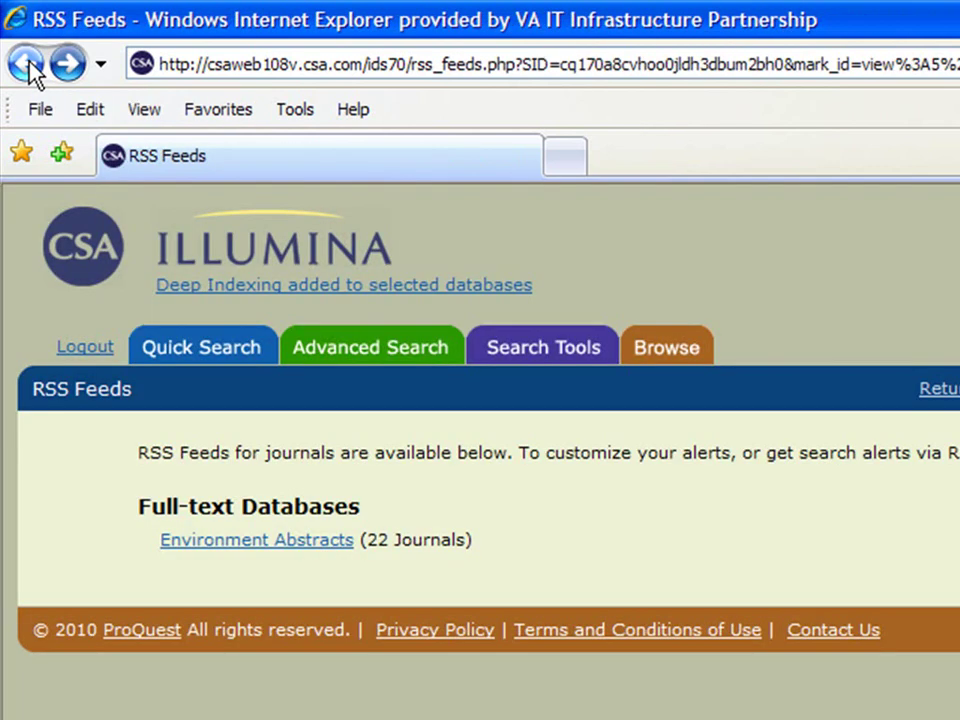
{"action": "left_click", "coordinate": [27, 66]}
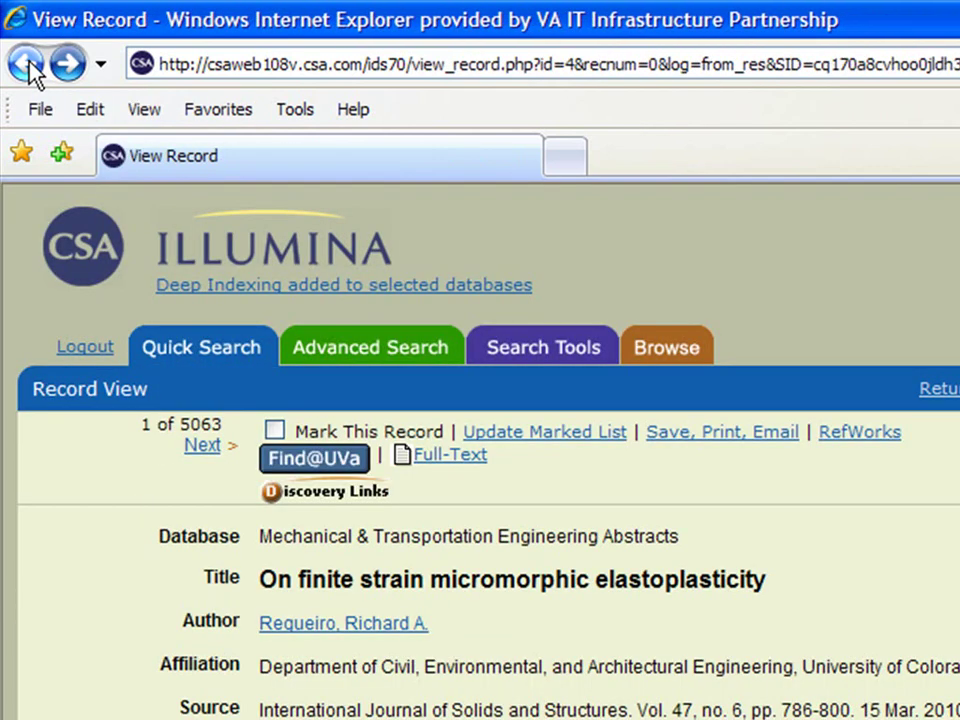
{"action": "left_click", "coordinate": [27, 66]}
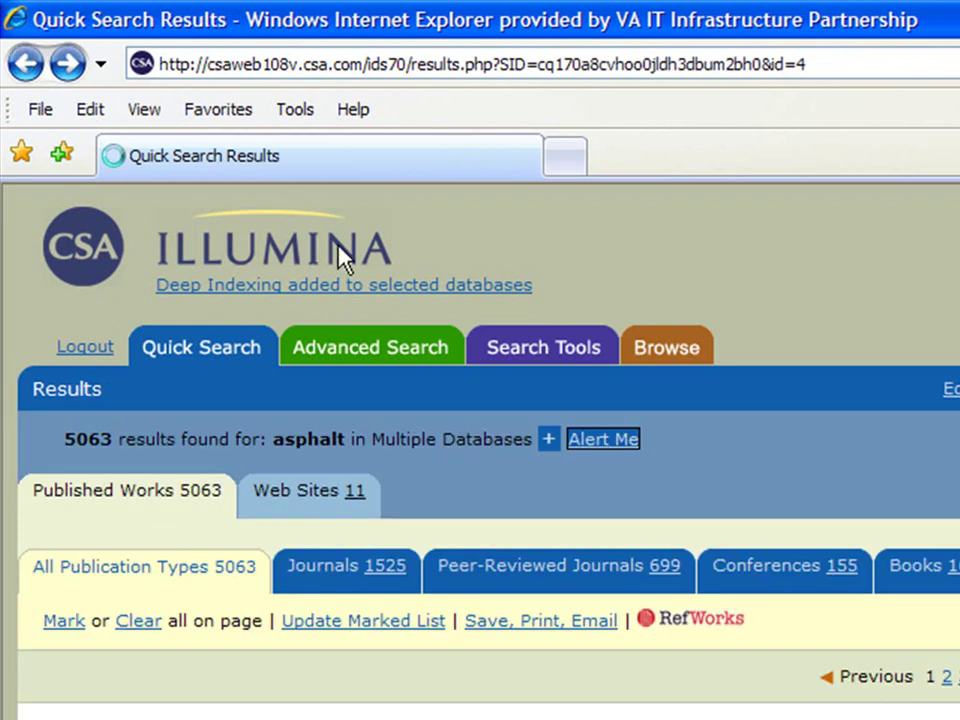
Start a search alert named 'asphalt 5-26-10' using Full format.
{"action": "left_click", "coordinate": [621, 449]}
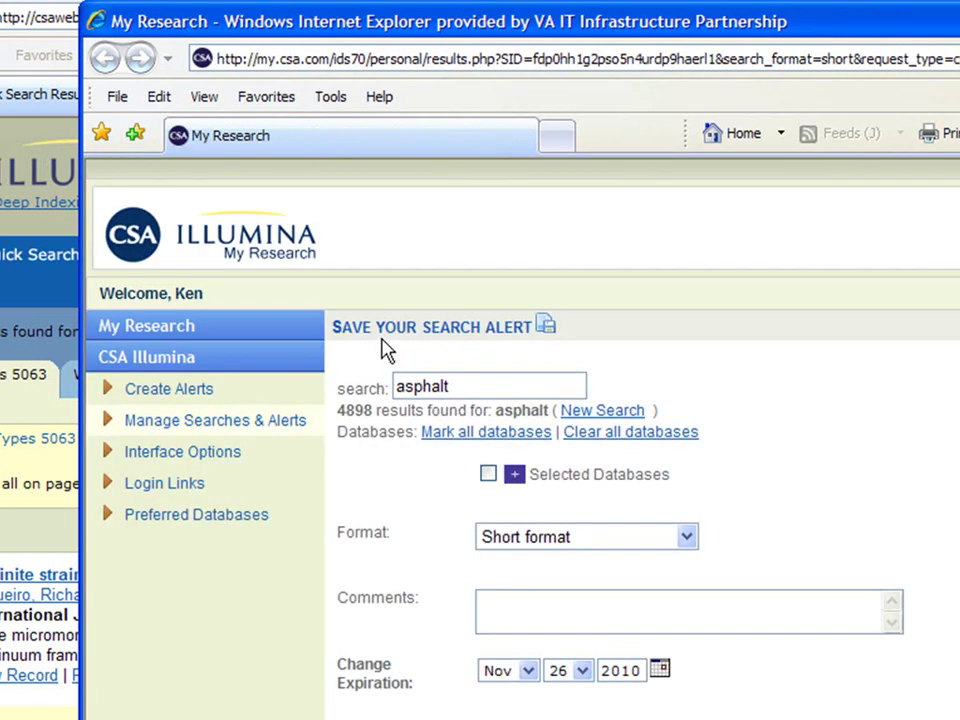
{"action": "left_click", "coordinate": [487, 384]}
{"action": "type", "text": "5-26-10"}
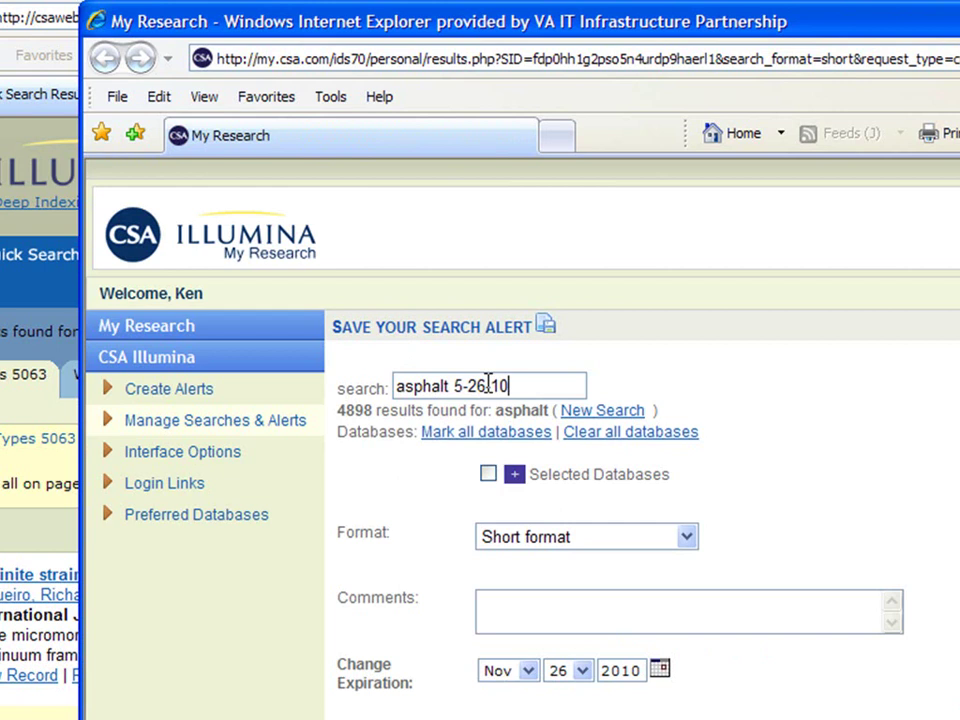
{"action": "left_click", "coordinate": [637, 546]}
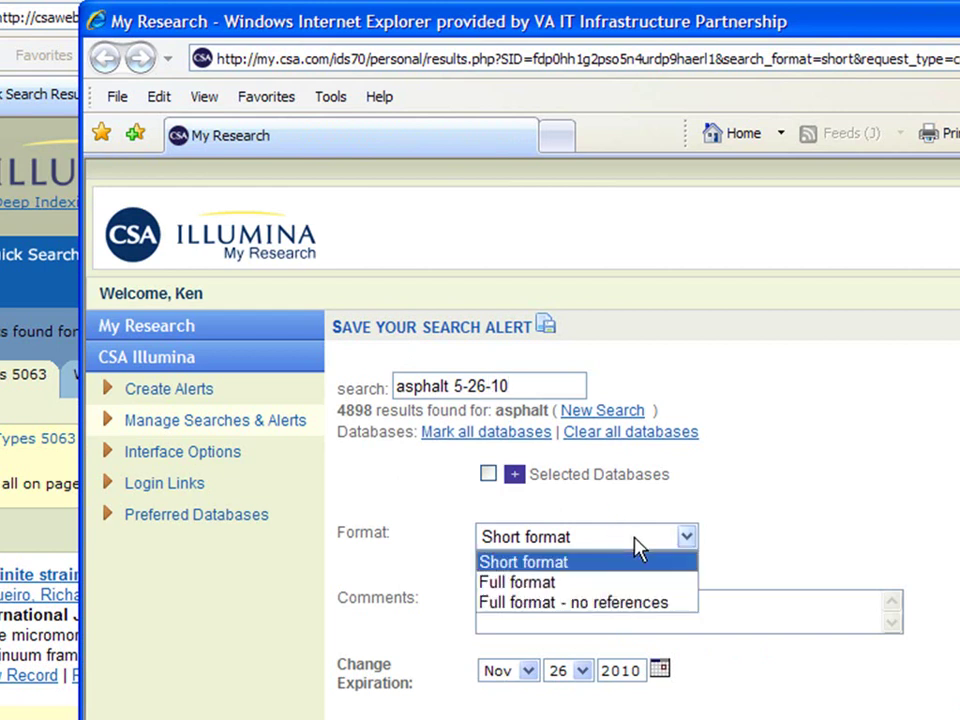
{"action": "left_click", "coordinate": [614, 583]}
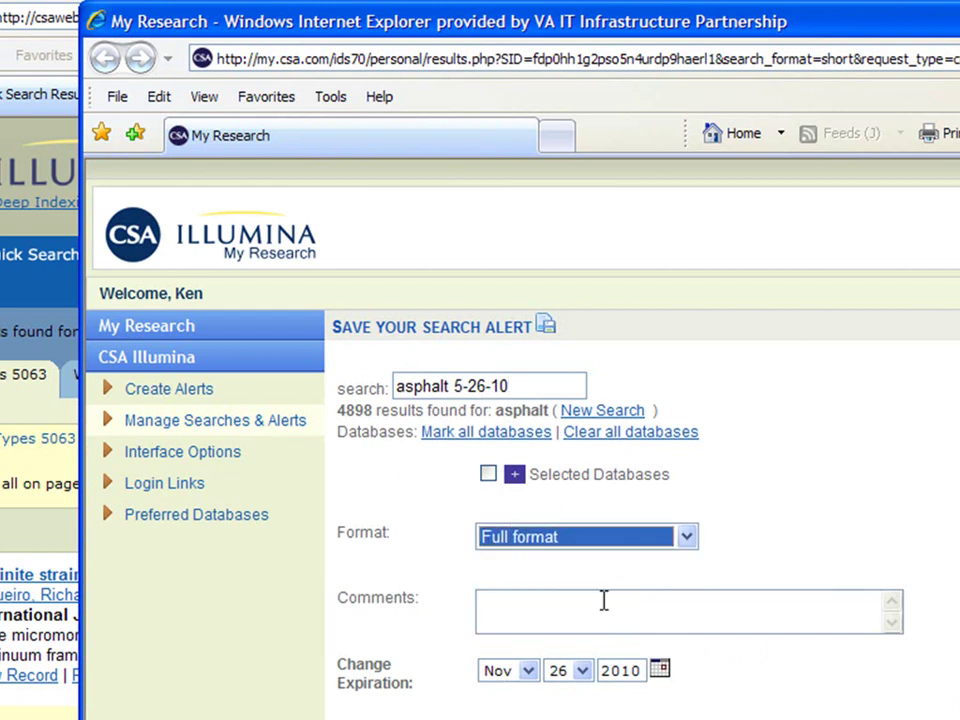
Add the comment 'Have a nice day!', choose RSS Feed delivery, and save the alert.
{"action": "left_click", "coordinate": [604, 600]}
{"action": "type", "text": "Have a nice day"}
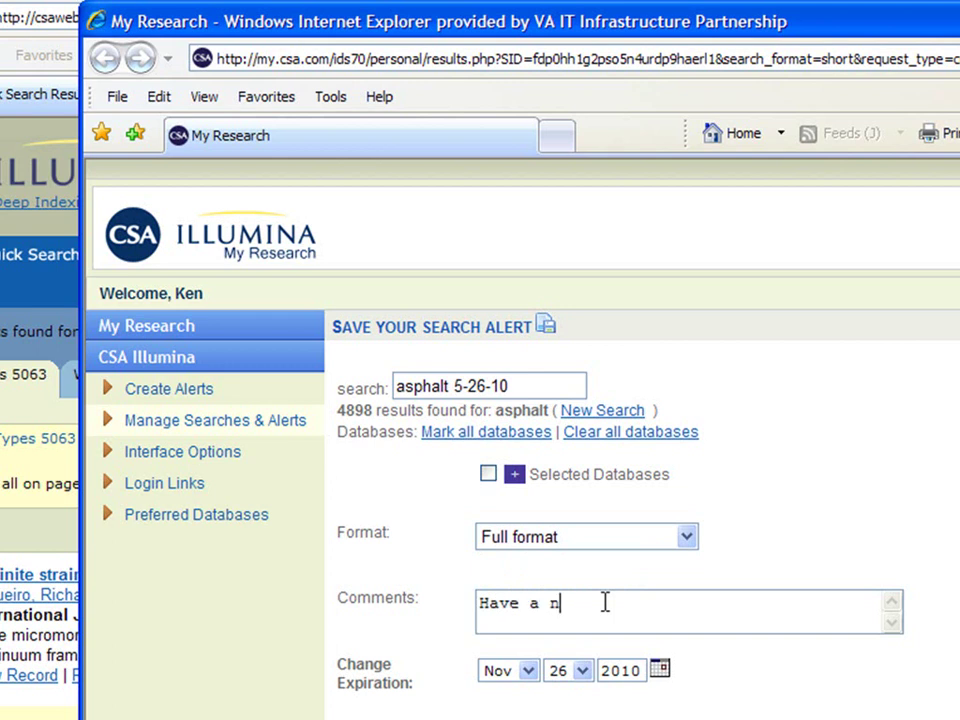
{"action": "type", "text": "!"}
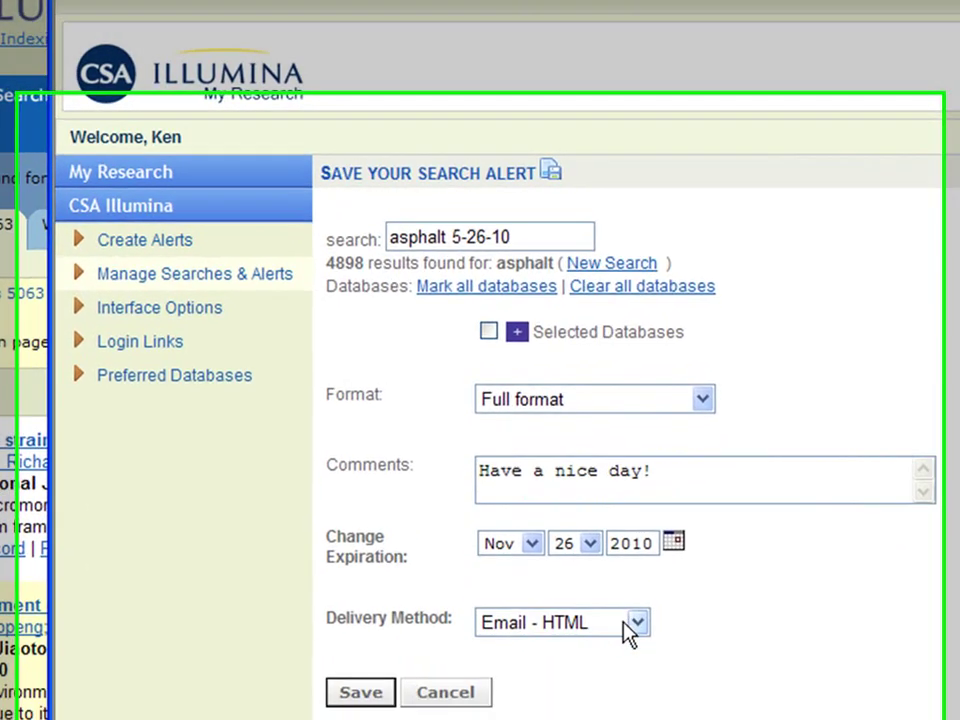
{"action": "left_click", "coordinate": [628, 628]}
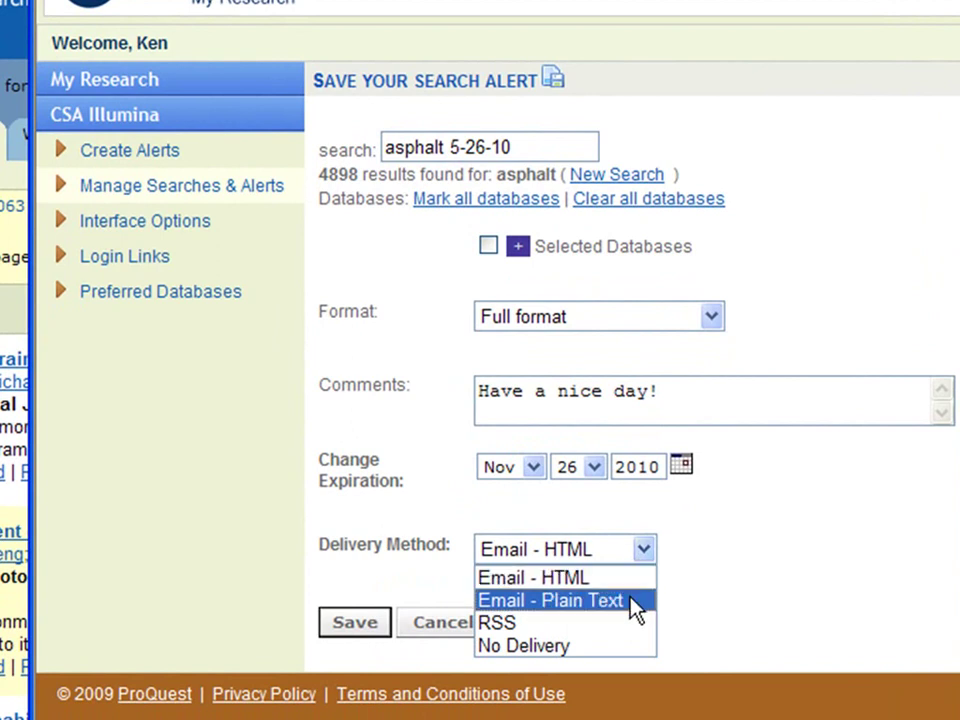
{"action": "left_click", "coordinate": [636, 625]}
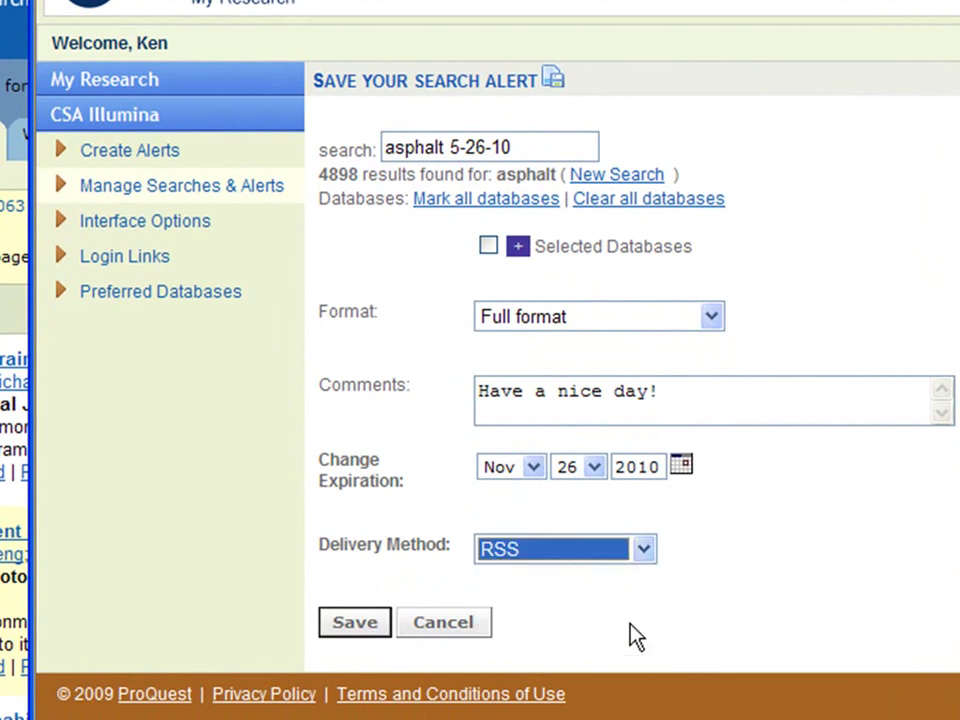
{"action": "left_click", "coordinate": [364, 632]}
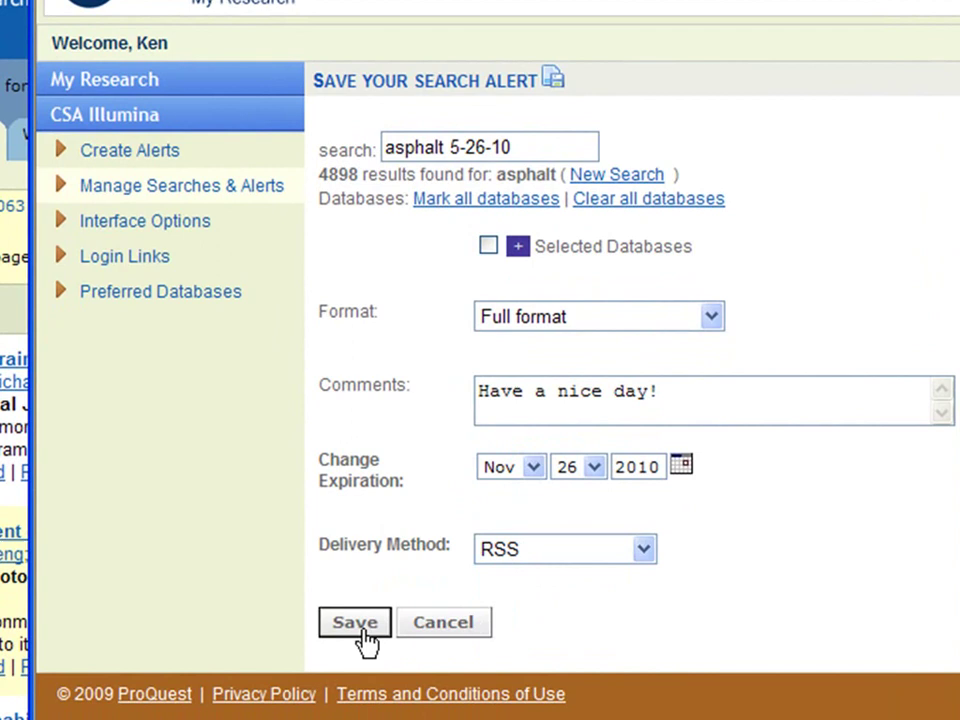